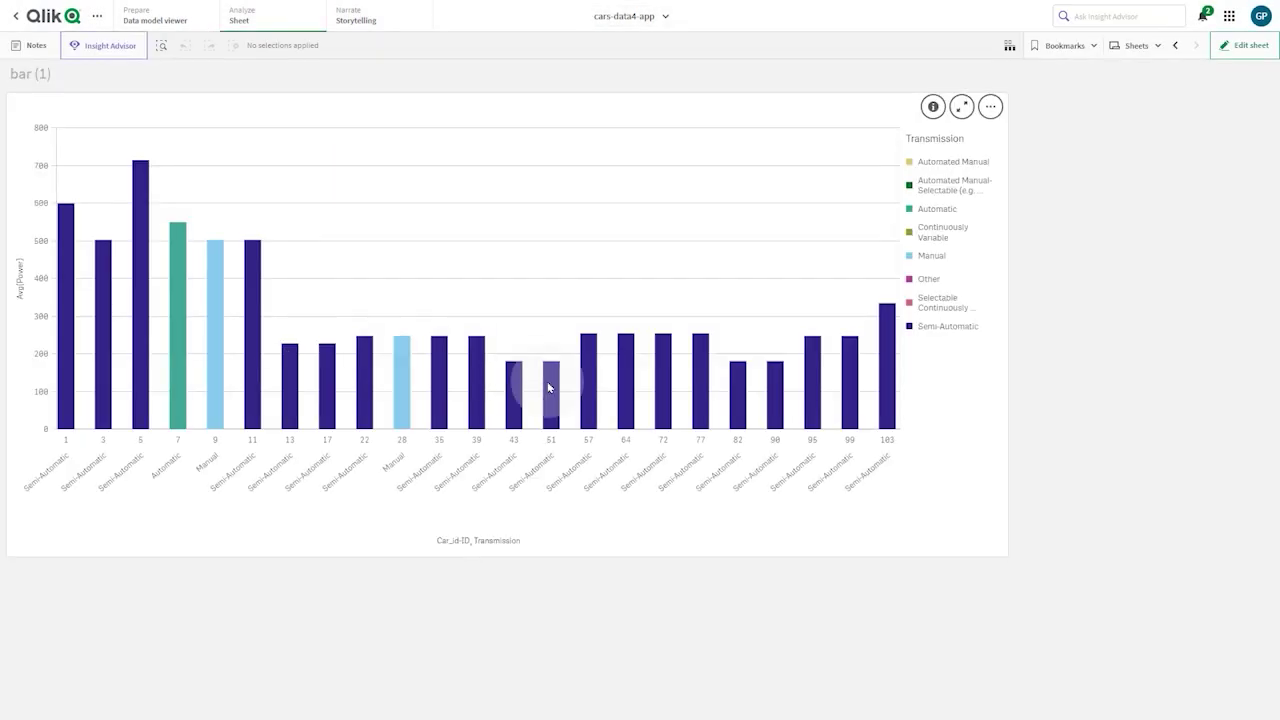
- Review the bar chart's appearance settings, then show its dependencies and Car_id-ID lineage options
{"action": "left_click", "coordinate": [1242, 50]}
{"action": "left_click", "coordinate": [861, 206]}
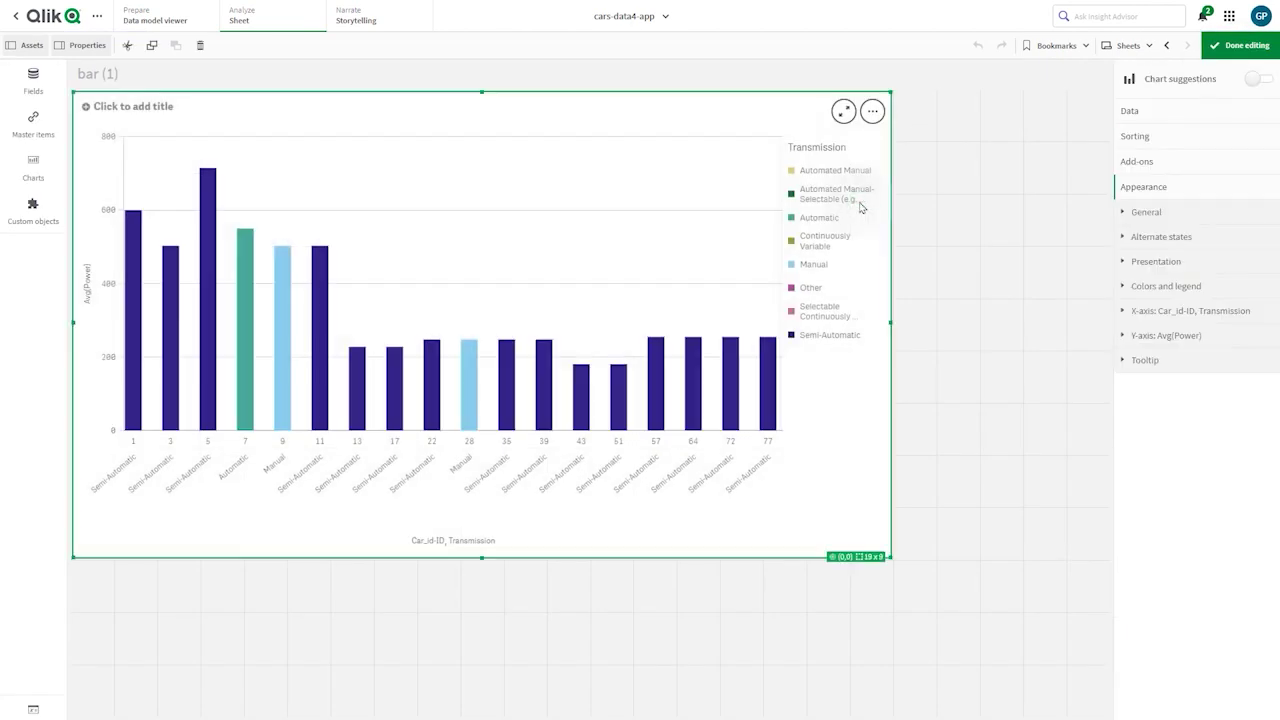
{"action": "left_click", "coordinate": [1140, 212]}
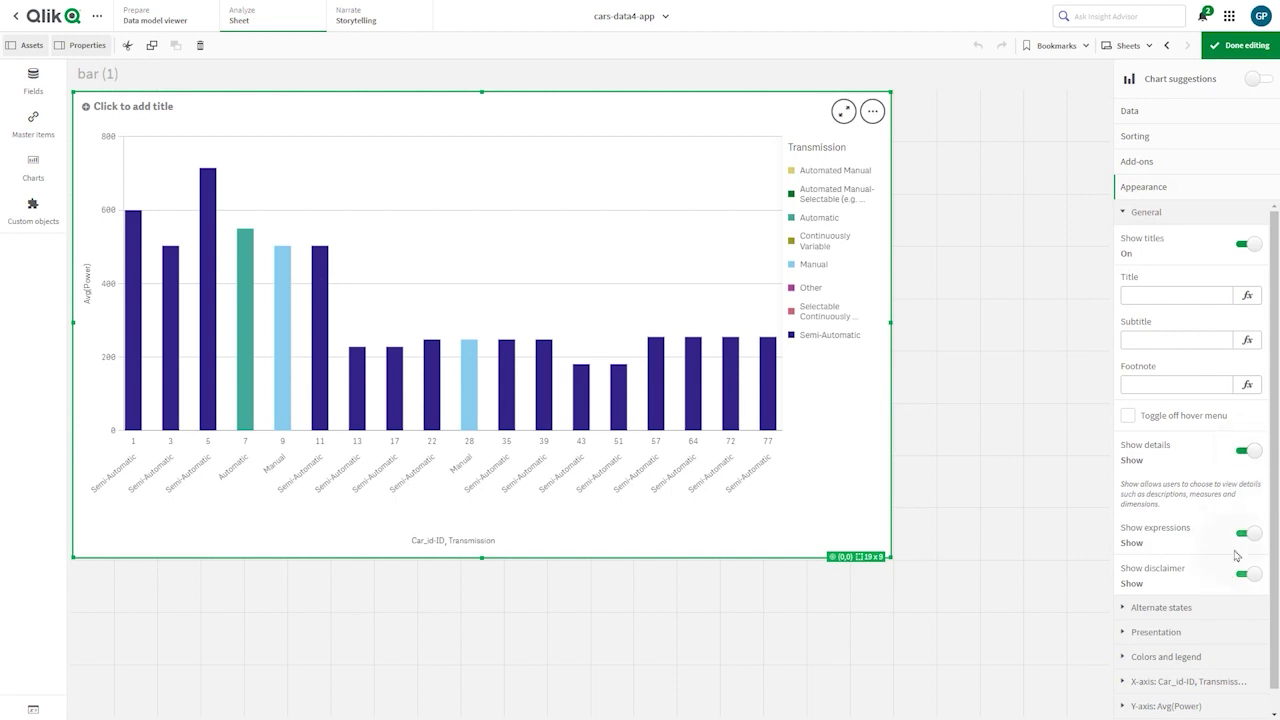
{"action": "left_click", "coordinate": [1232, 45]}
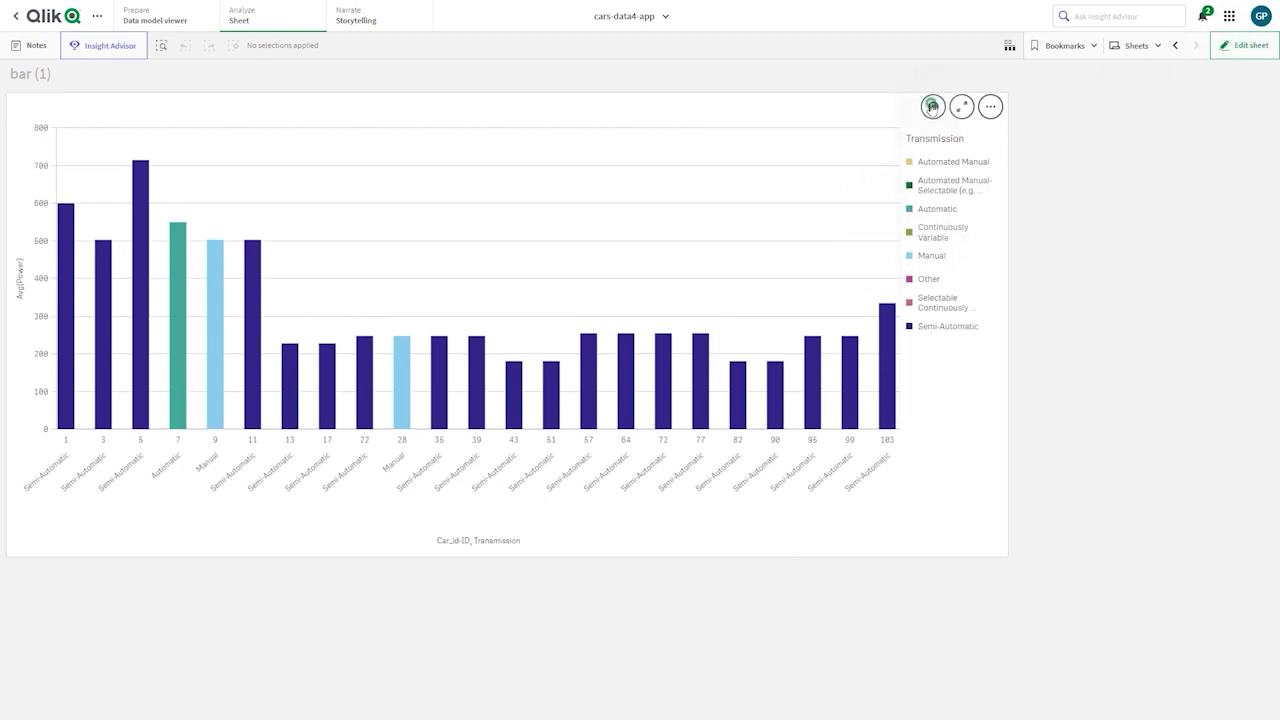
{"action": "left_click", "coordinate": [933, 106]}
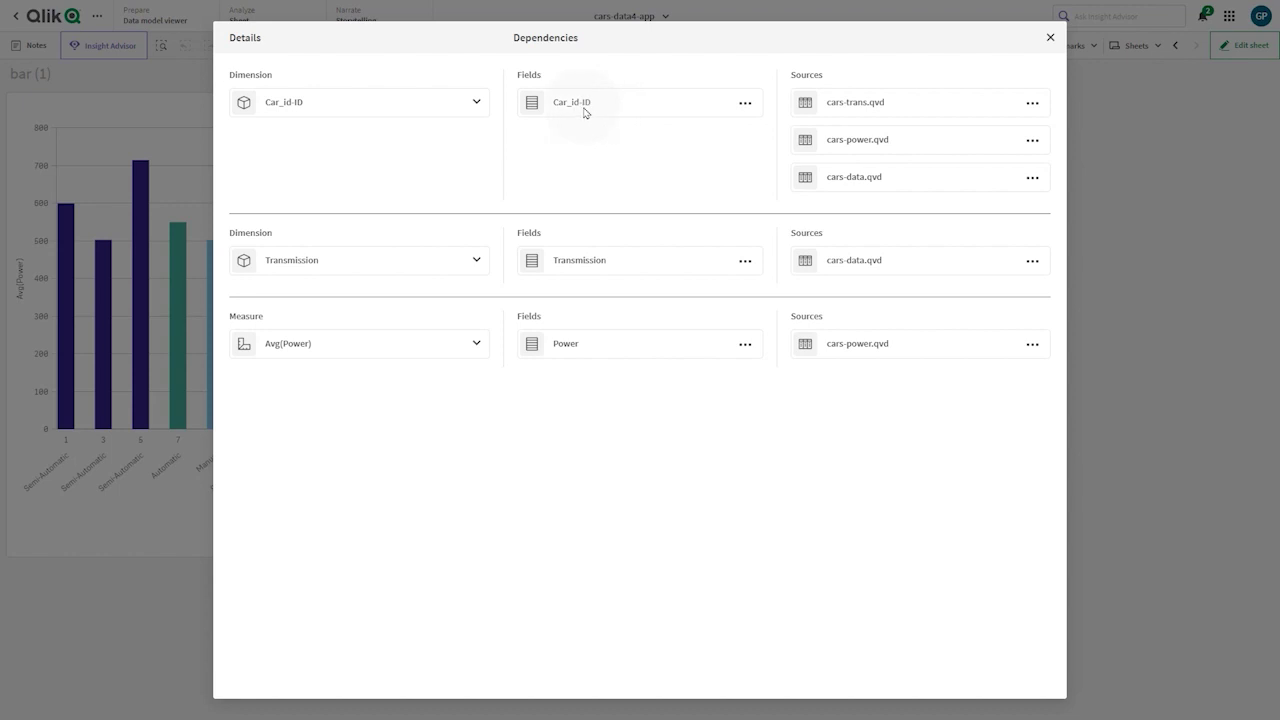
{"action": "left_click", "coordinate": [746, 104]}
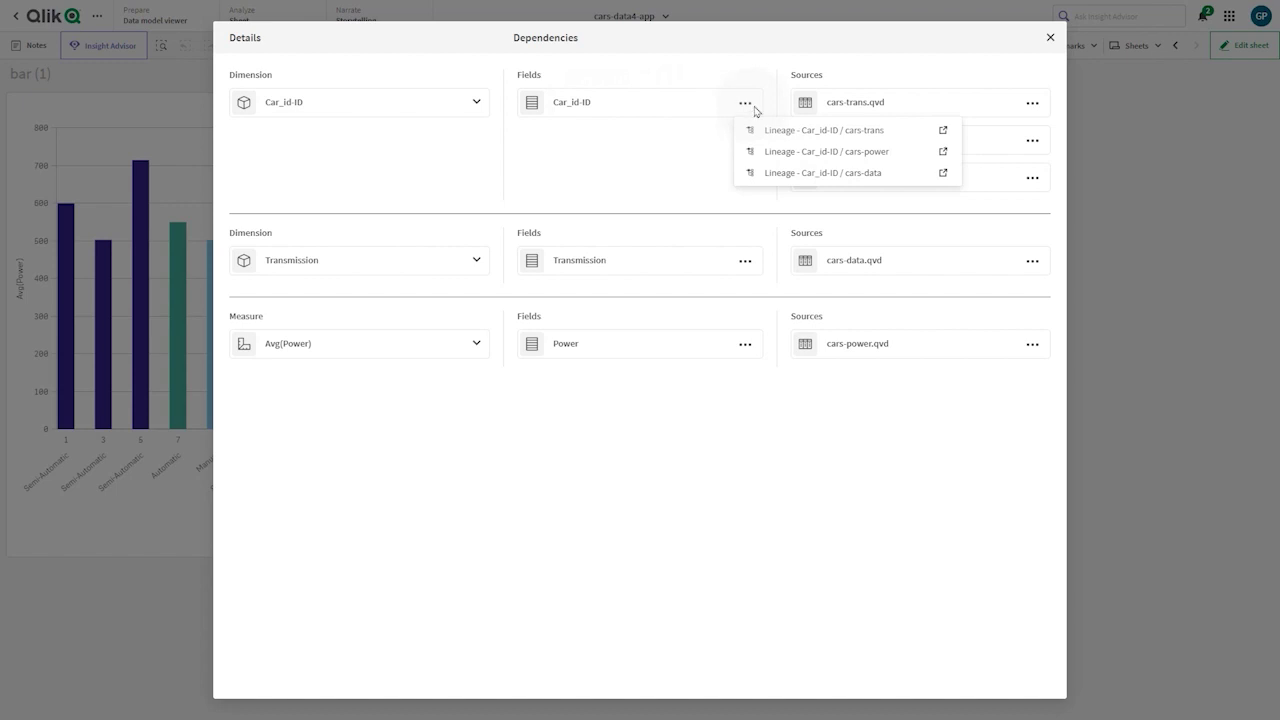
- Open the Car_id-ID lineage through cars-data and expand cars-data.qvd to show its fields
{"action": "left_click", "coordinate": [794, 173]}
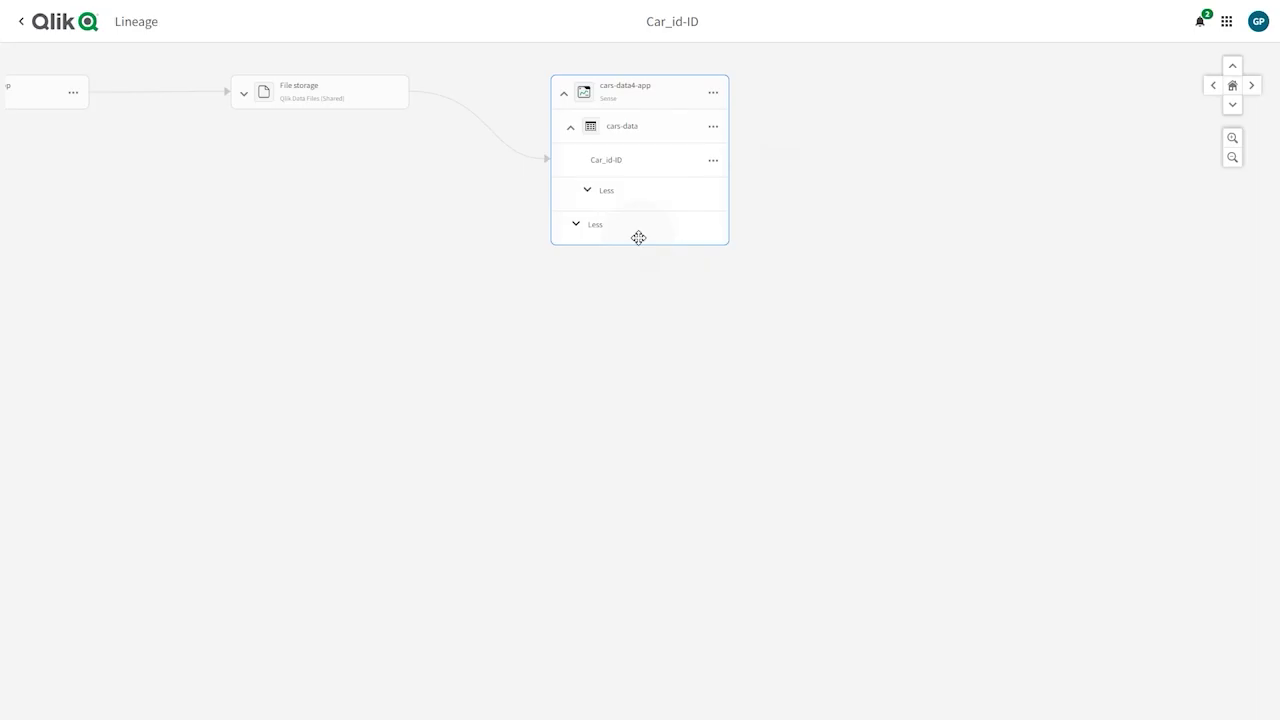
{"action": "left_click_drag", "start_coordinate": [566, 349], "coordinate": [857, 404]}
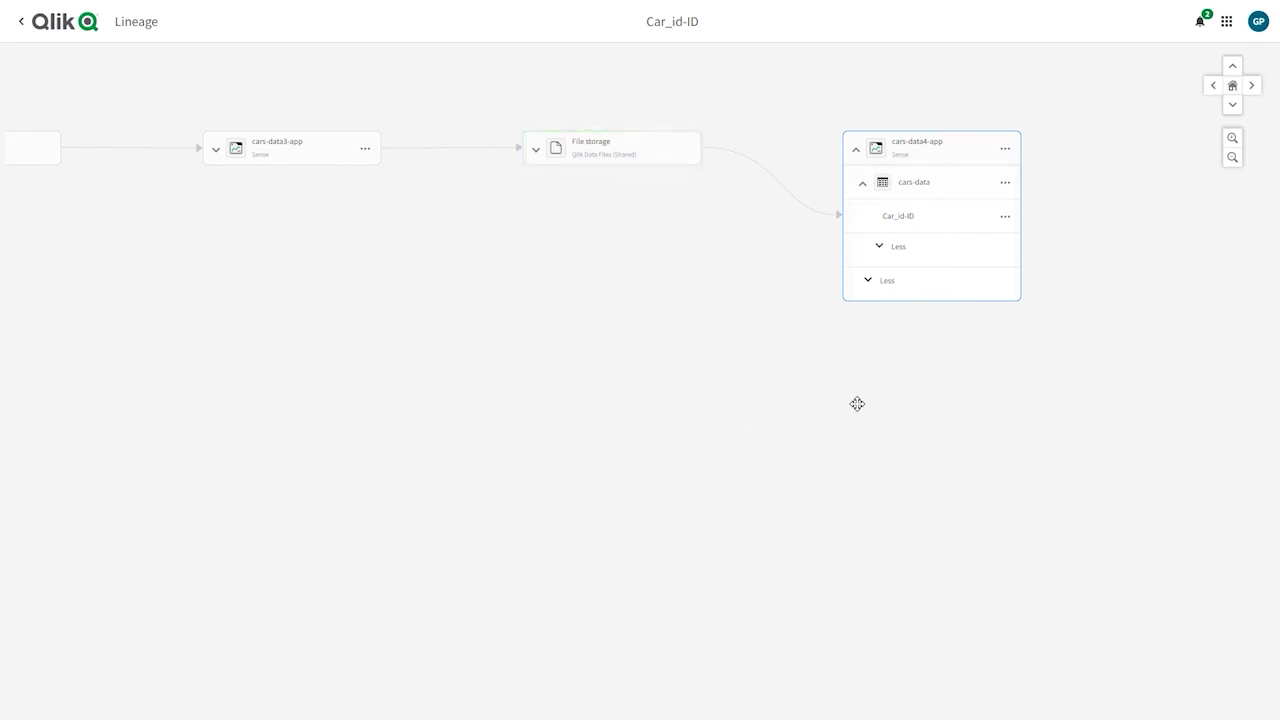
{"action": "left_click_drag", "start_coordinate": [857, 404], "coordinate": [965, 396]}
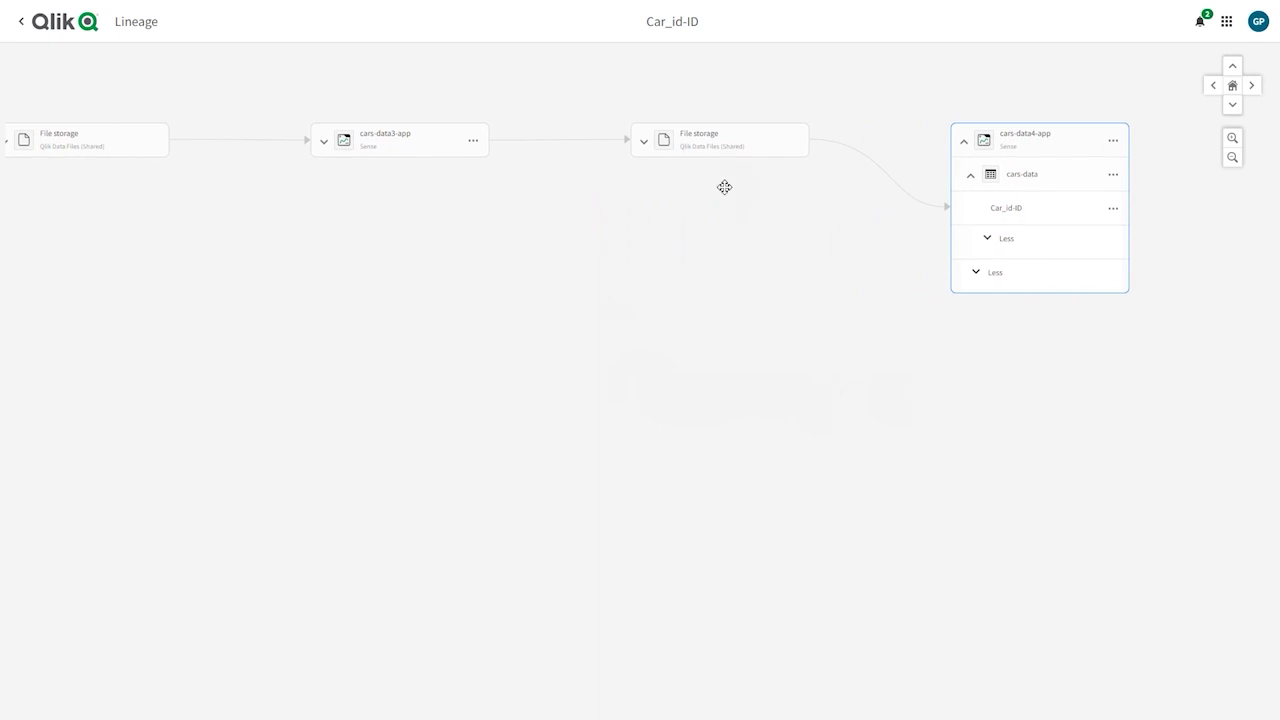
{"action": "left_click", "coordinate": [643, 143]}
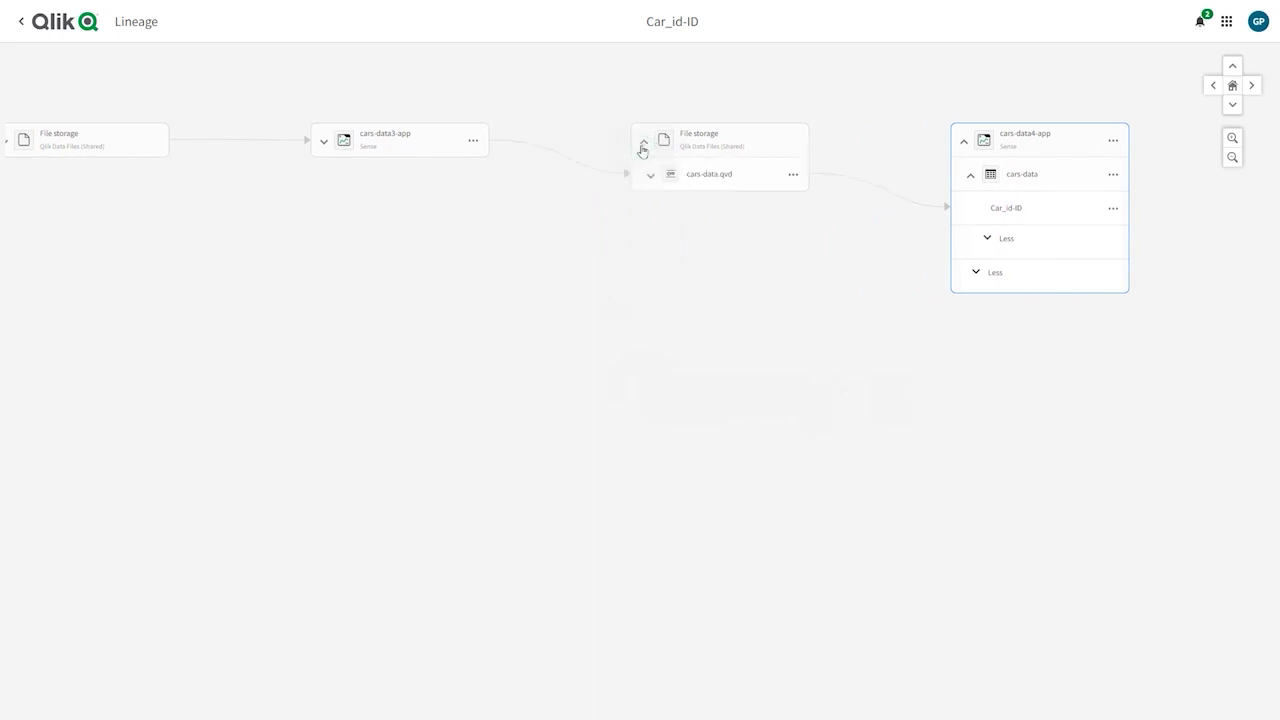
{"action": "left_click", "coordinate": [650, 175]}
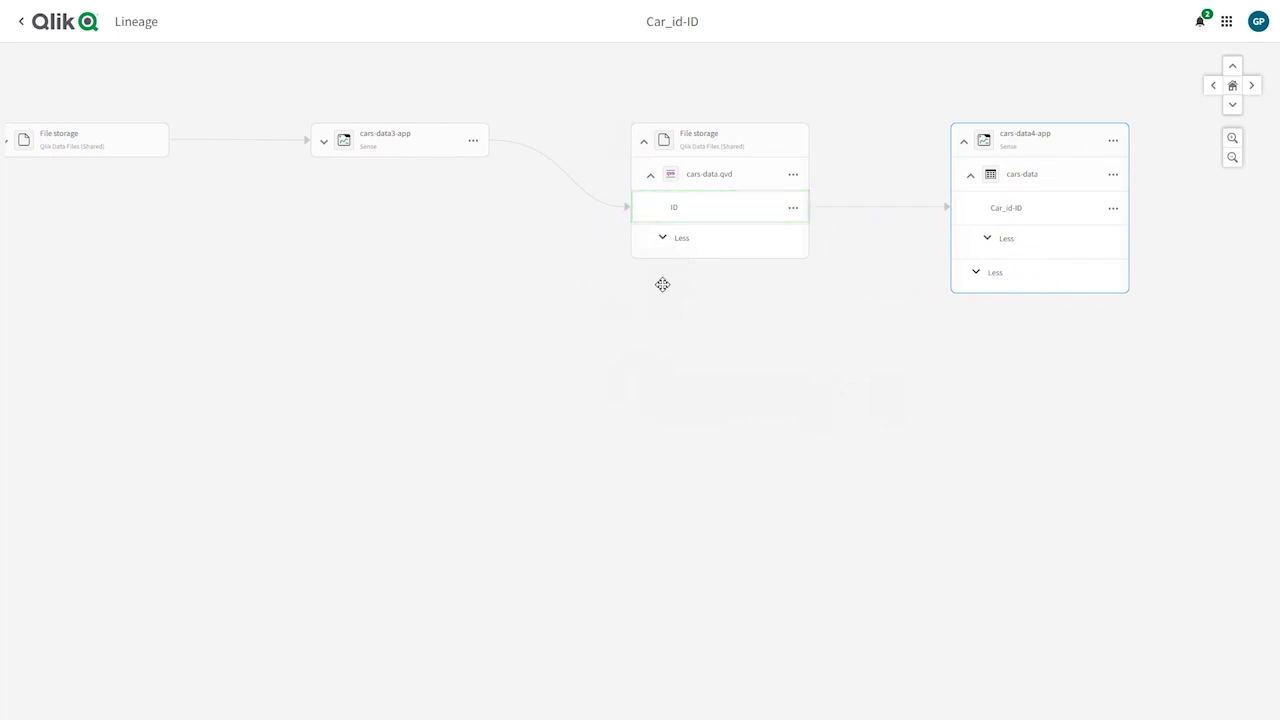
- Expand the cars-data3-app table and the cars-data3.csv source to reach its ID field
{"action": "left_click", "coordinate": [323, 141]}
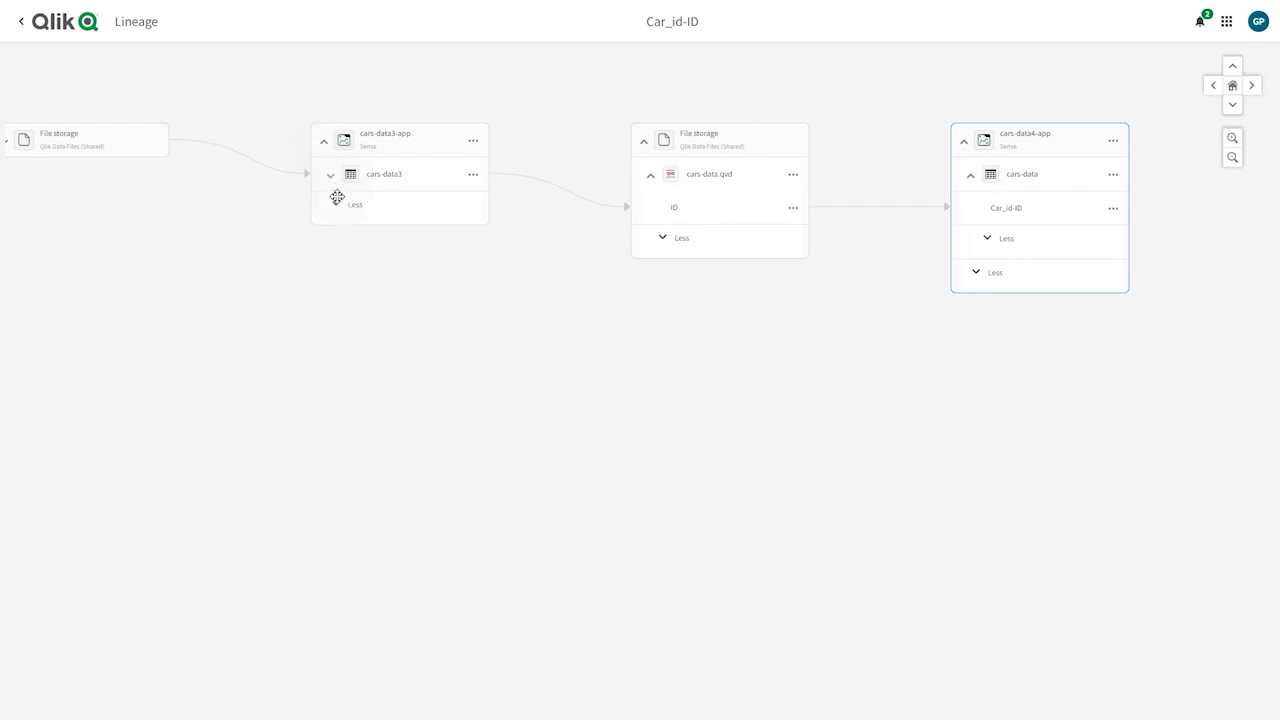
{"action": "left_click", "coordinate": [330, 176]}
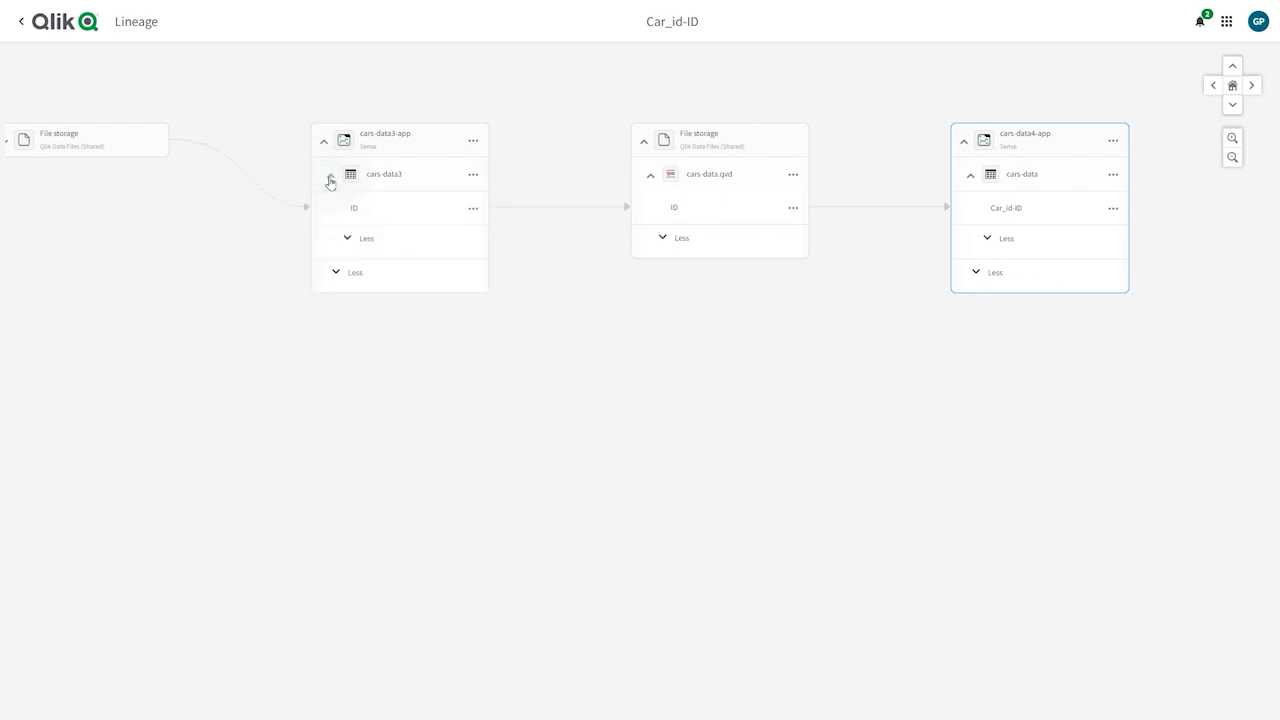
{"action": "mouse_move", "coordinate": [300, 343]}
{"action": "left_mouse_down"}
{"action": "mouse_move", "coordinate": [620, 343]}
{"action": "mouse_move", "coordinate": [654, 360]}
{"action": "left_mouse_up"}
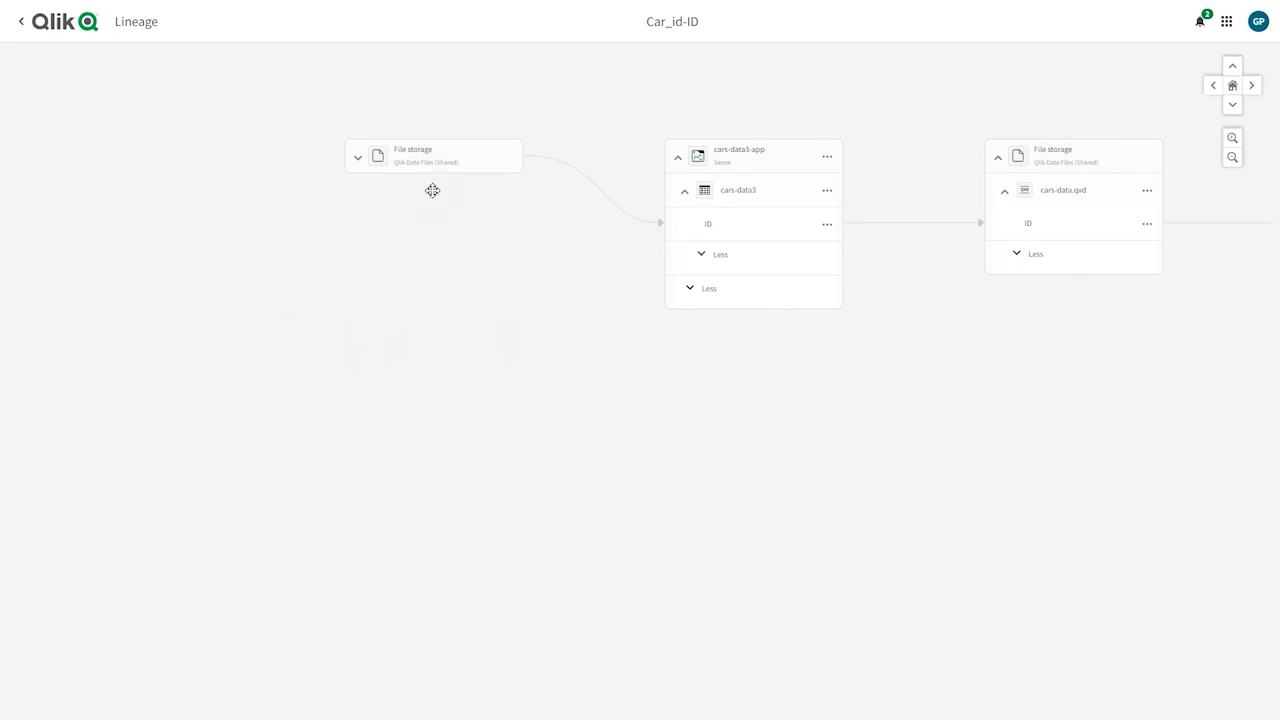
{"action": "left_click", "coordinate": [357, 158]}
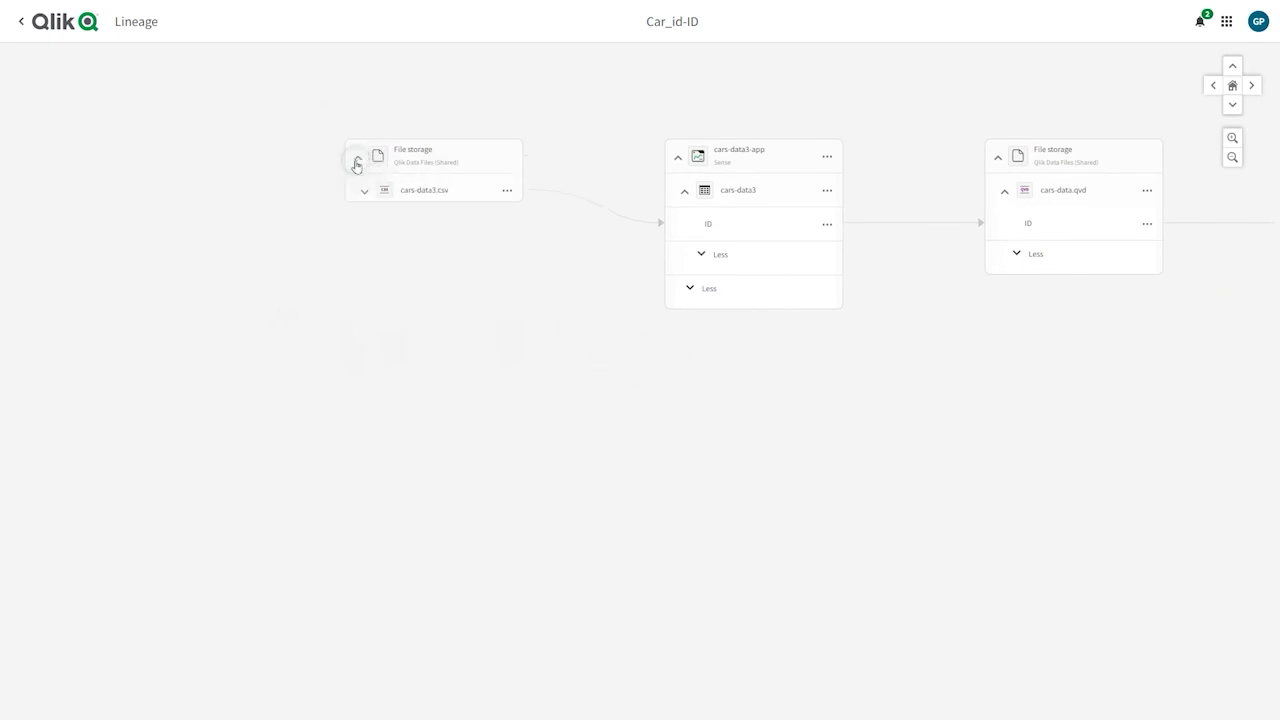
{"action": "left_click", "coordinate": [364, 191]}
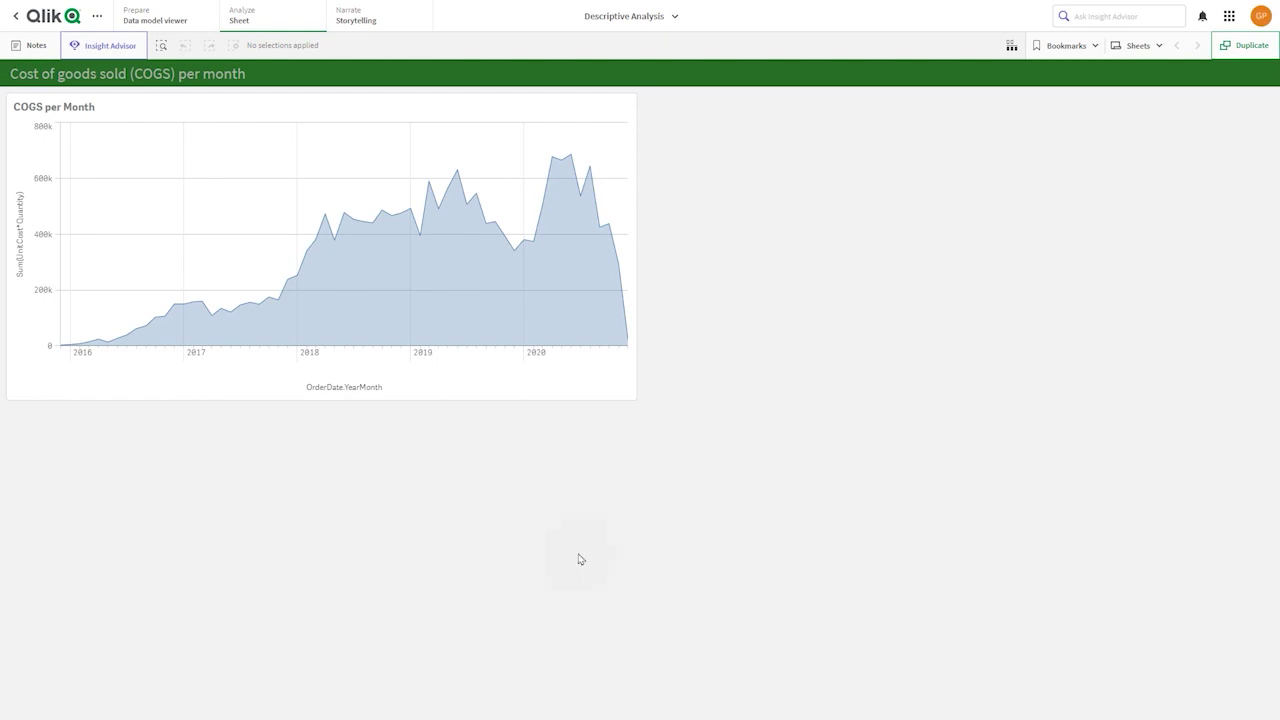
{"action": "mouse_move", "coordinate": [320, 245]}
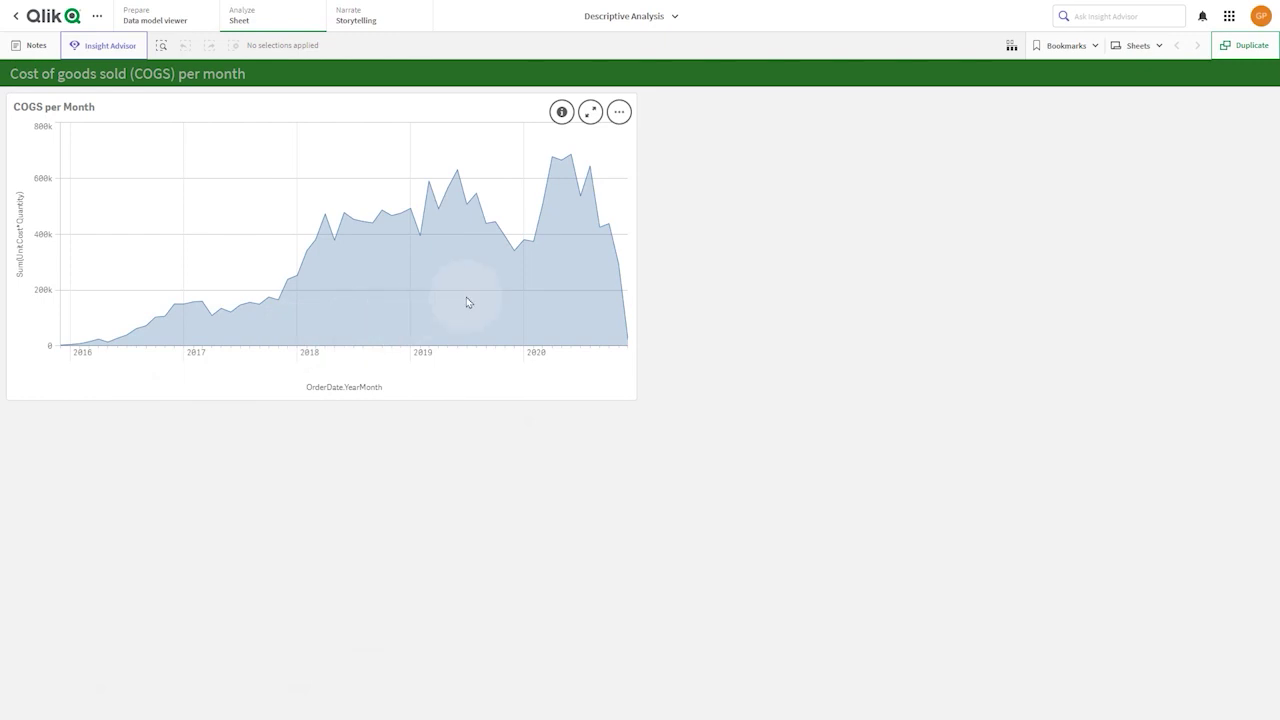
- Show the COGS per Month chart's dependencies and the OrderDate.YearMonth dimension expression
{"action": "left_click", "coordinate": [562, 113]}
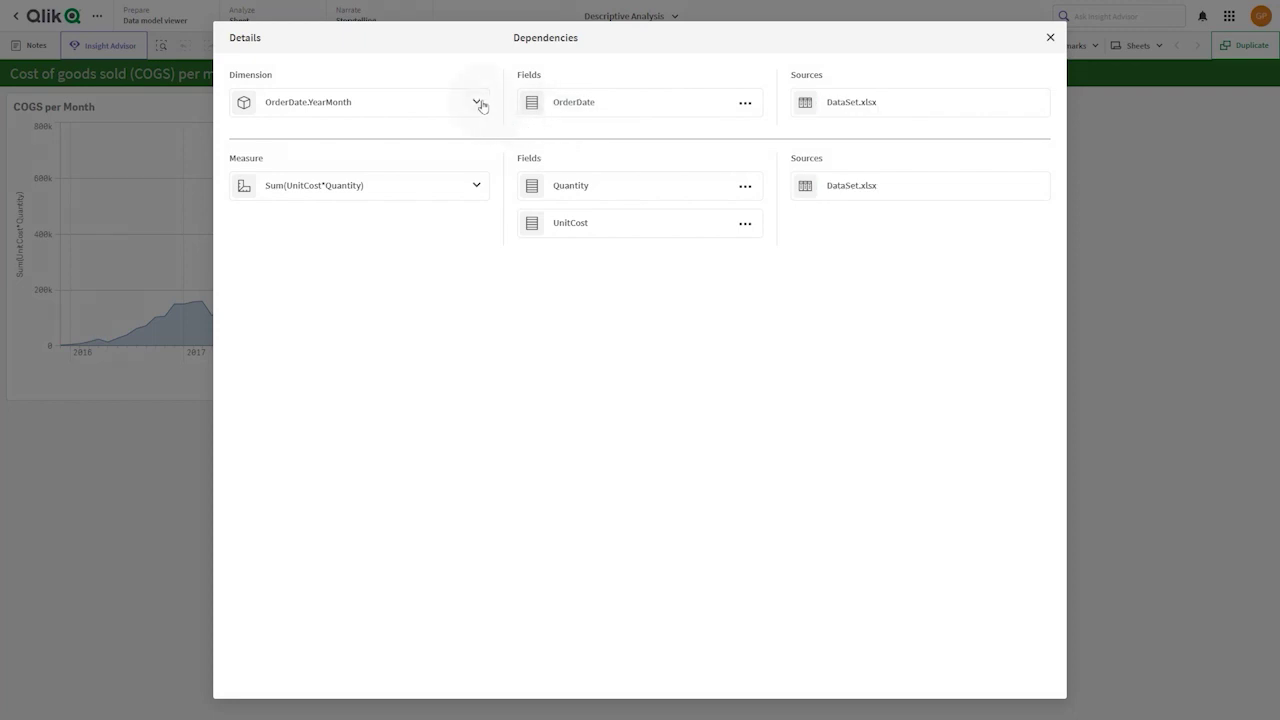
{"action": "left_click", "coordinate": [479, 102]}
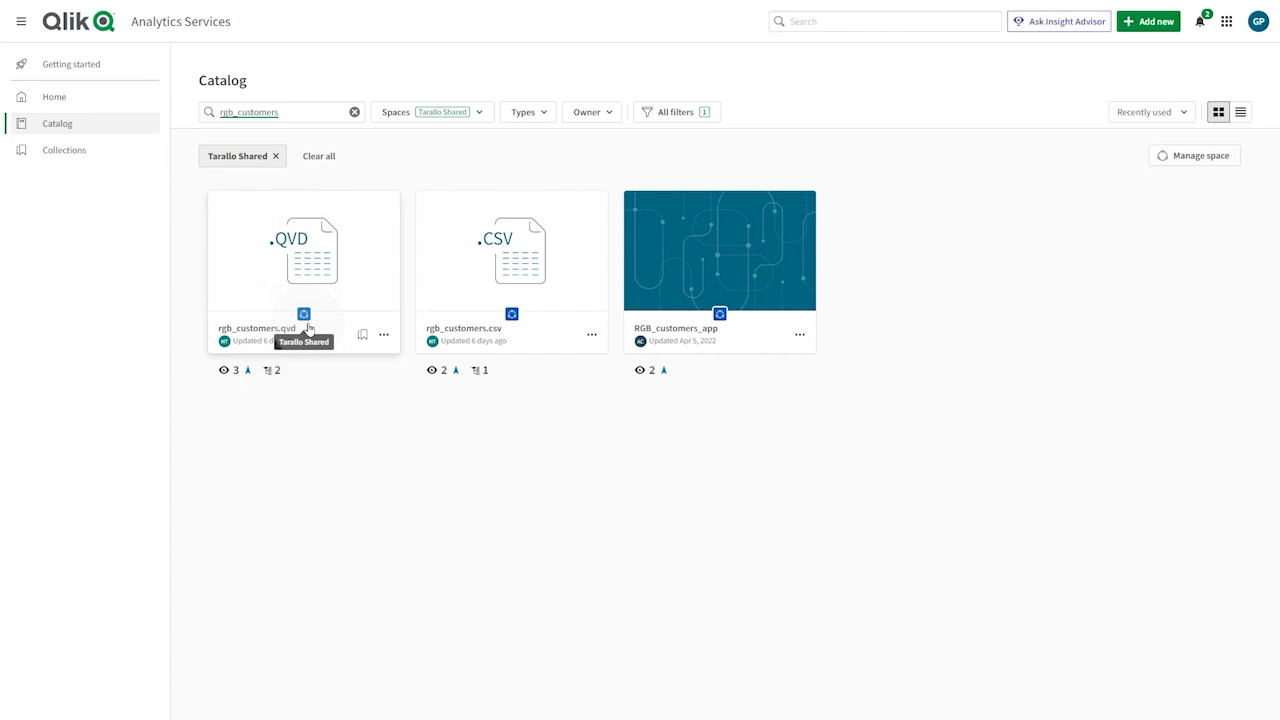
- Go through rgb_customers.qvd's lineage to its overview page showing 20 fields and 442 rows
{"action": "left_click", "coordinate": [386, 340]}
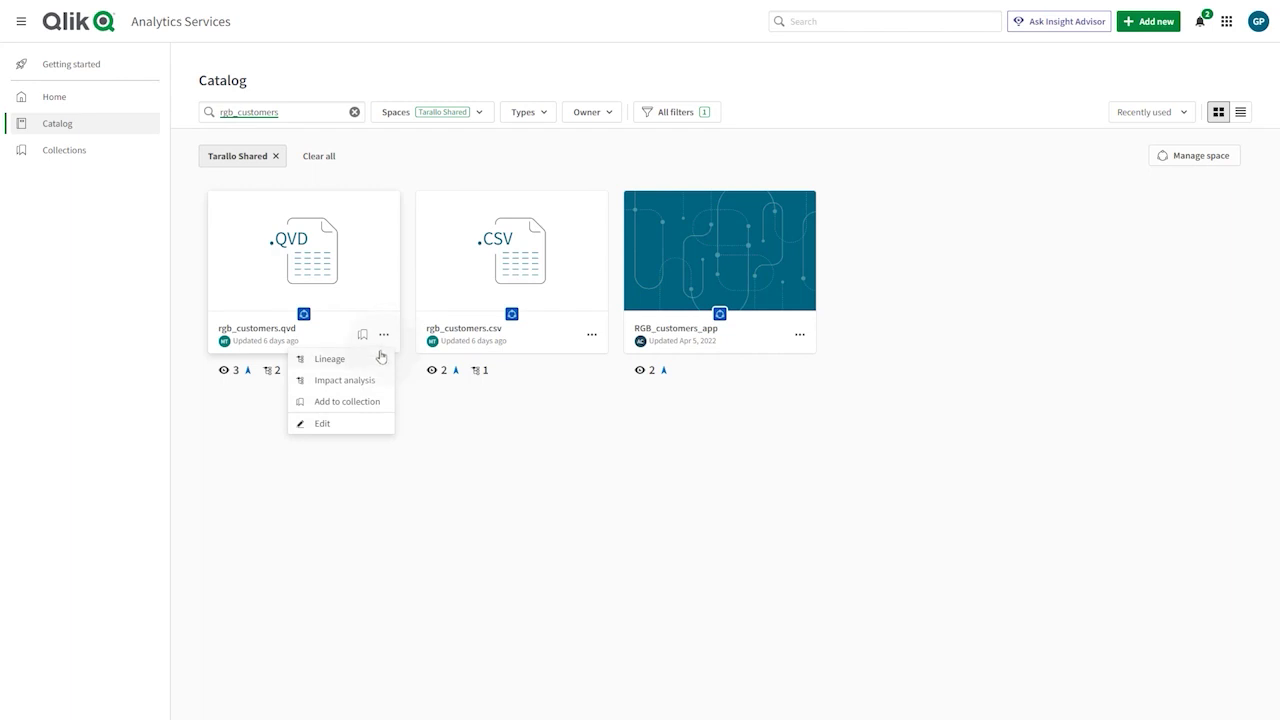
{"action": "left_click", "coordinate": [372, 365]}
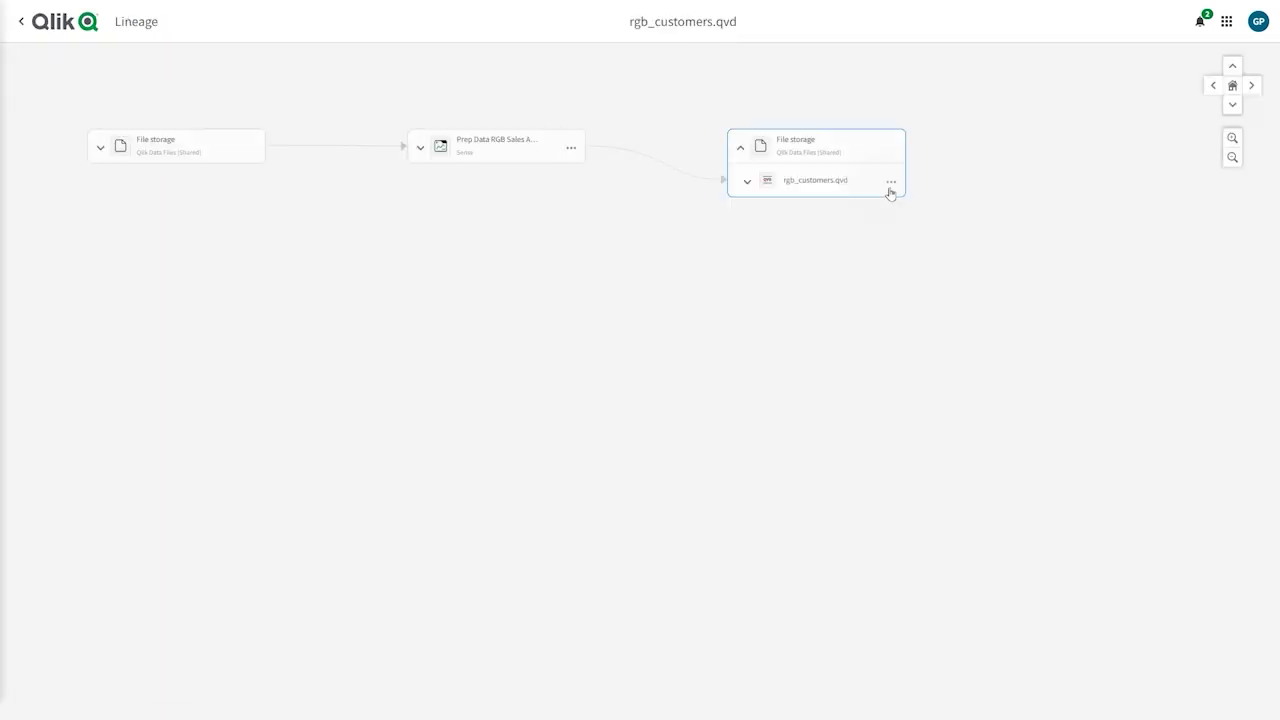
{"action": "left_click", "coordinate": [890, 183]}
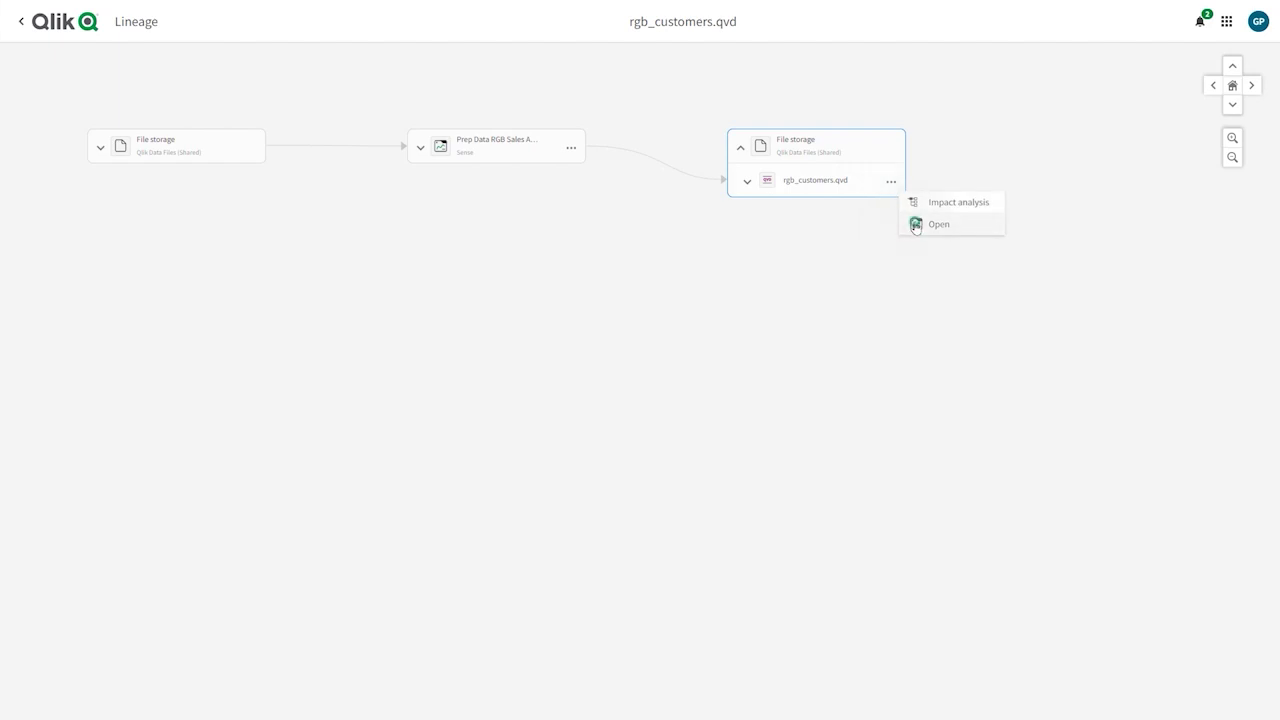
{"action": "left_click", "coordinate": [938, 224]}
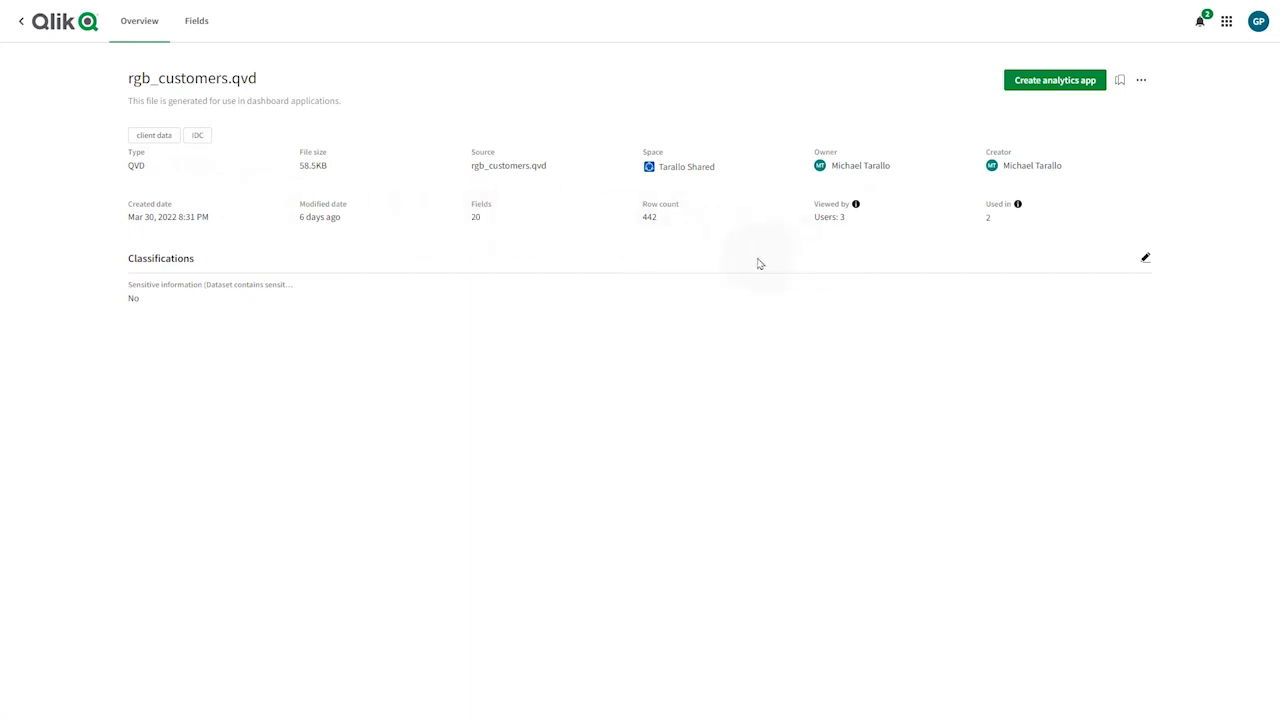
- Show rgb_customers.qvd's field list, then open its lineage graph from the more-actions menu
{"action": "left_click", "coordinate": [203, 30]}
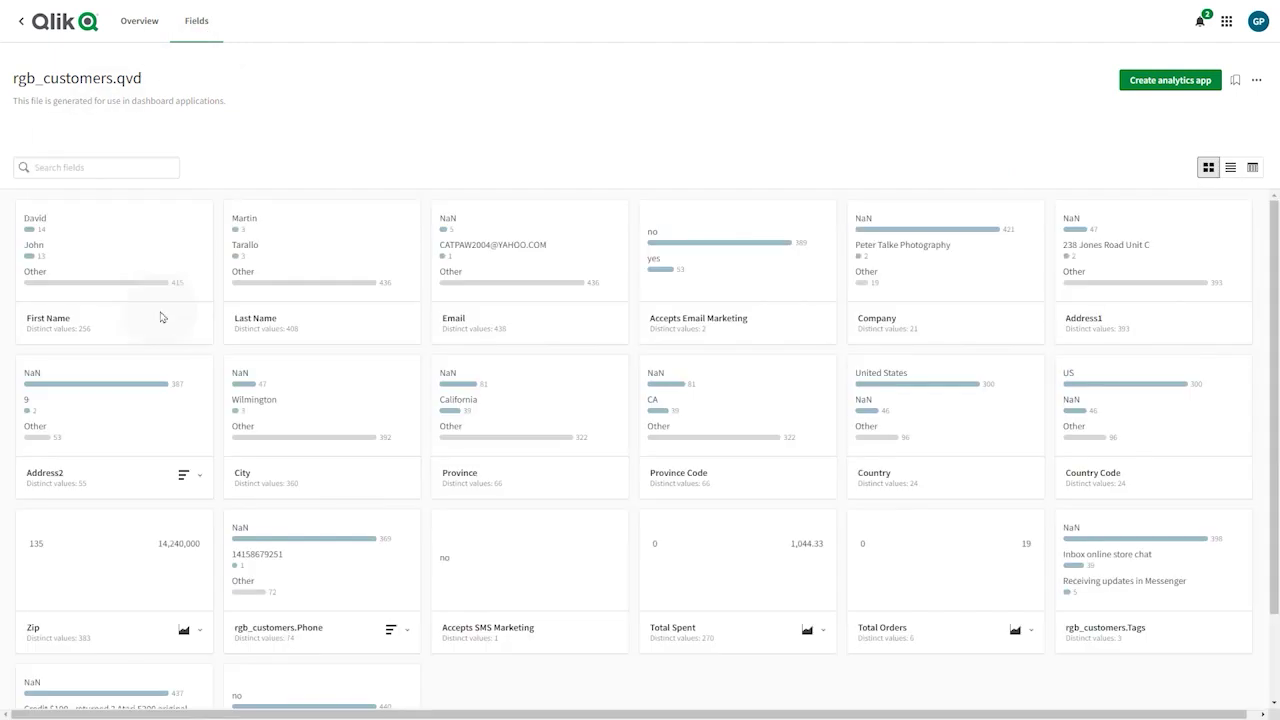
{"action": "left_click", "coordinate": [1258, 82]}
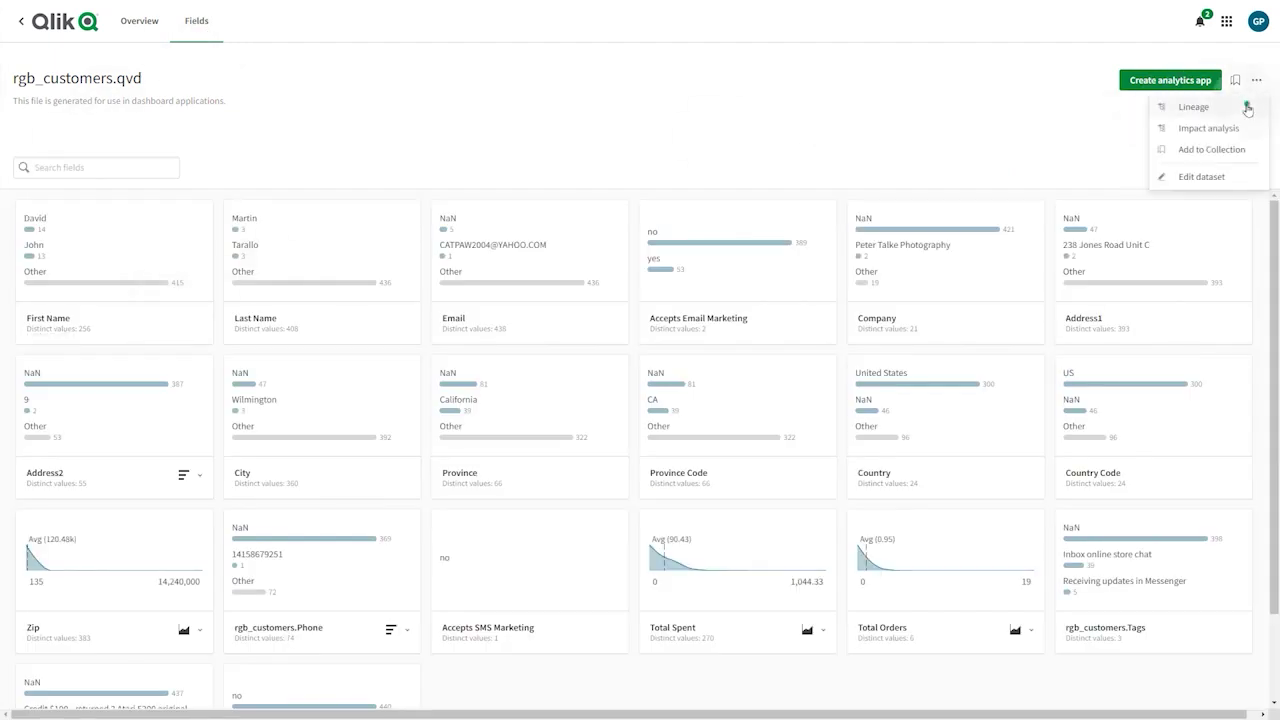
{"action": "left_click", "coordinate": [1245, 107]}
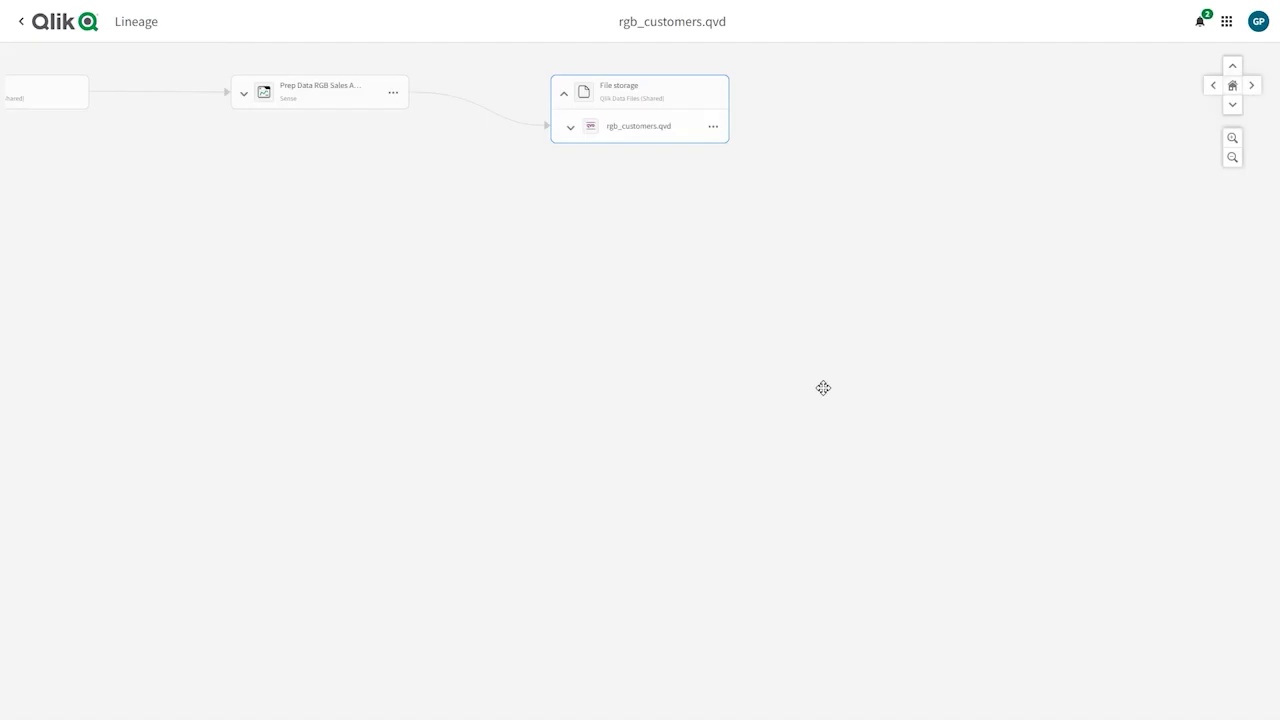
- Expand rgb_customers.qvd's fields, check the Province Code actions, and expand the Prep Data RGB Sales node
{"action": "left_click_drag", "start_coordinate": [683, 331], "coordinate": [826, 390]}
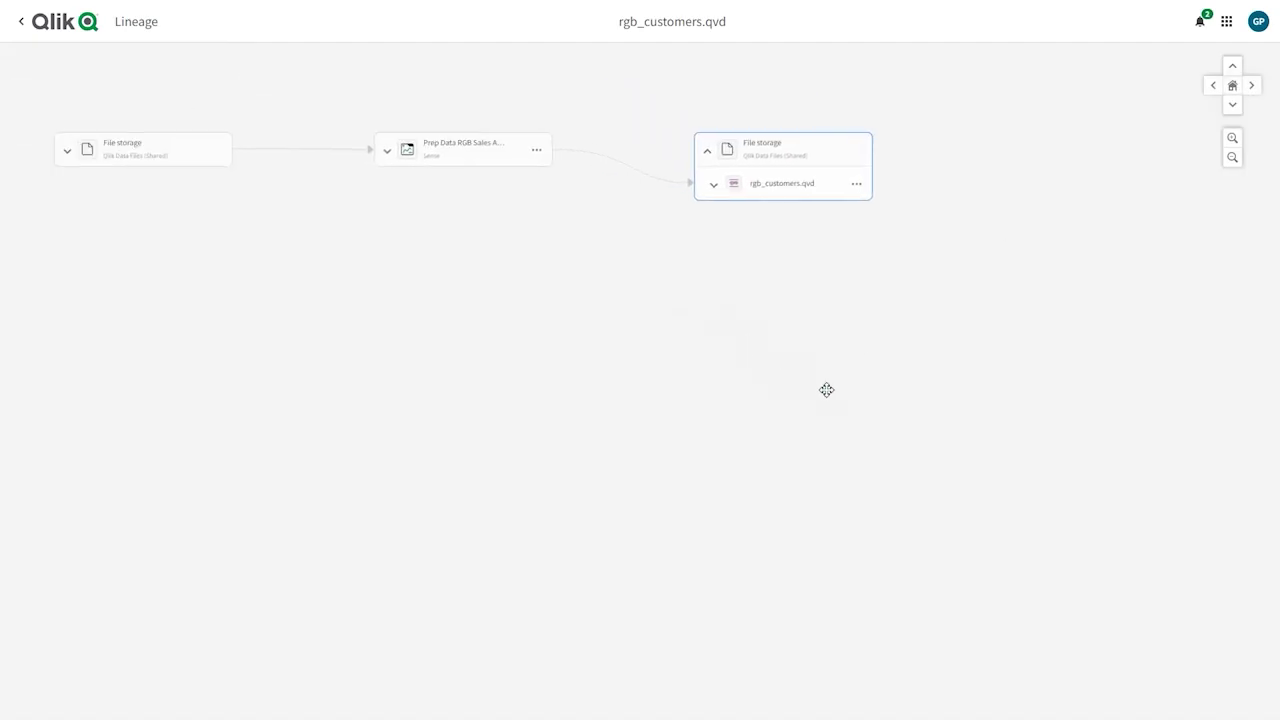
{"action": "left_click", "coordinate": [714, 188]}
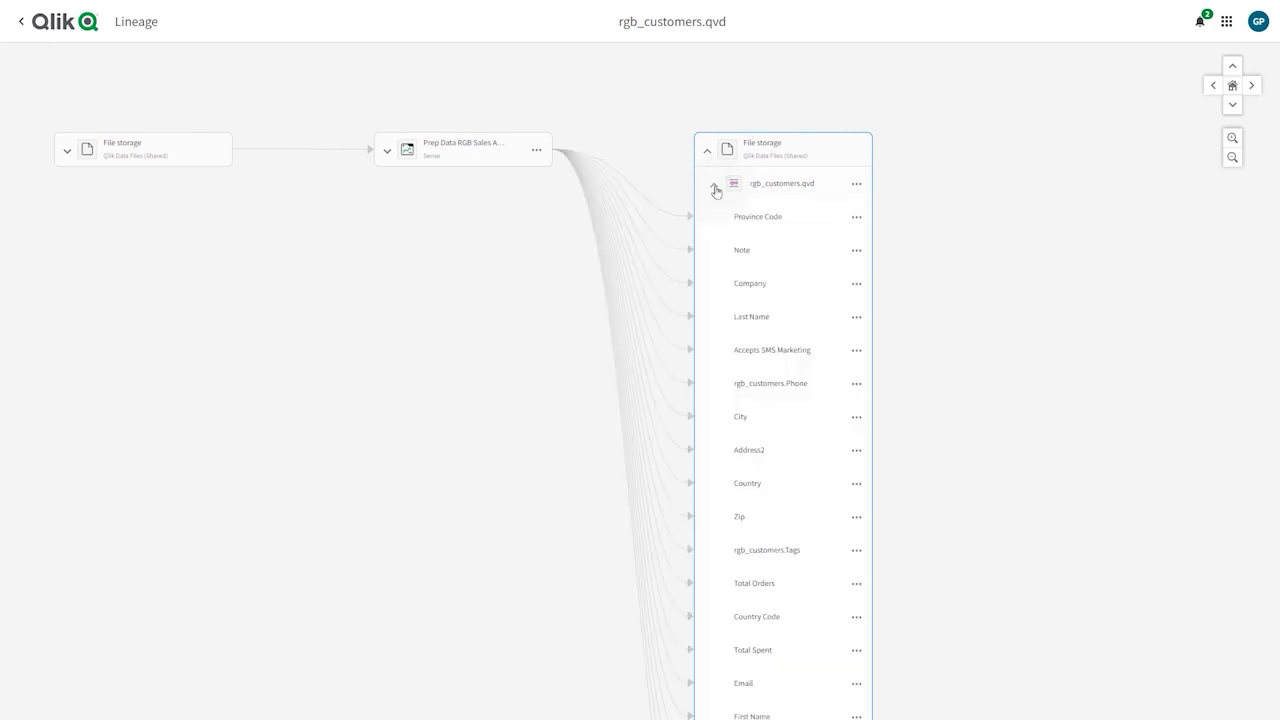
{"action": "mouse_move", "coordinate": [979, 530]}
{"action": "left_mouse_down"}
{"action": "mouse_move", "coordinate": [980, 354]}
{"action": "mouse_move", "coordinate": [971, 531]}
{"action": "left_mouse_up"}
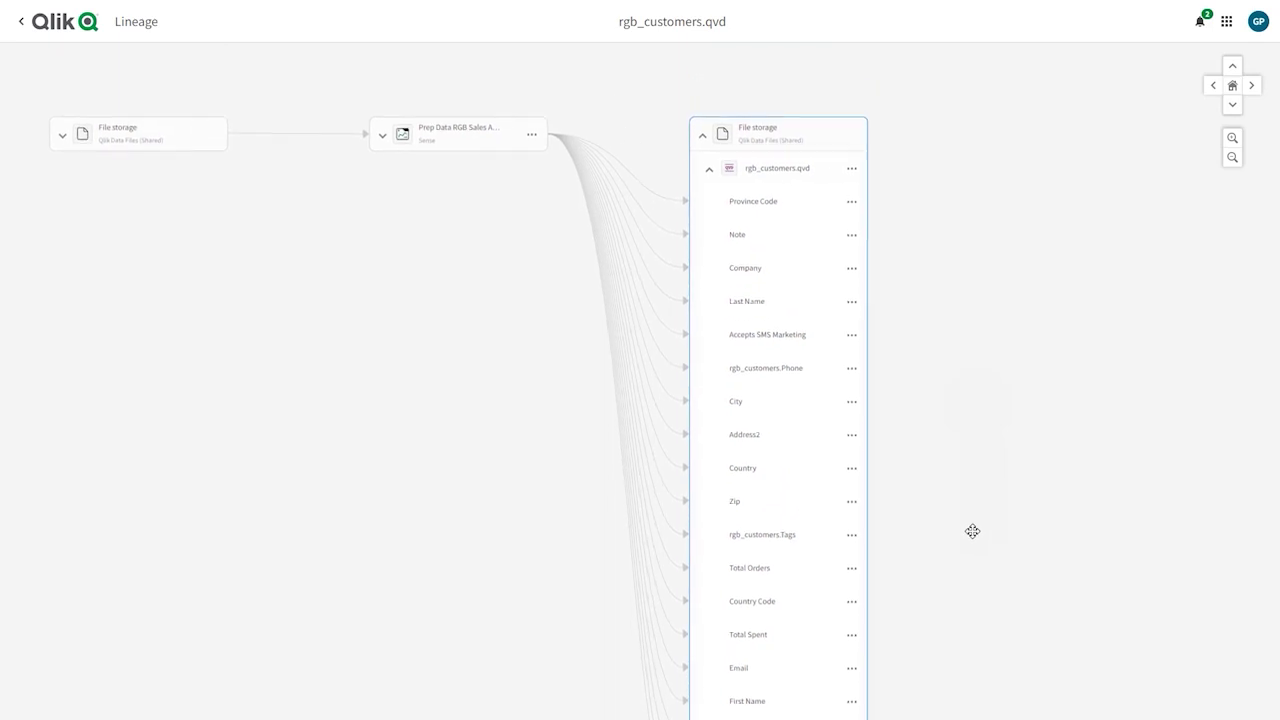
{"action": "left_click", "coordinate": [847, 219]}
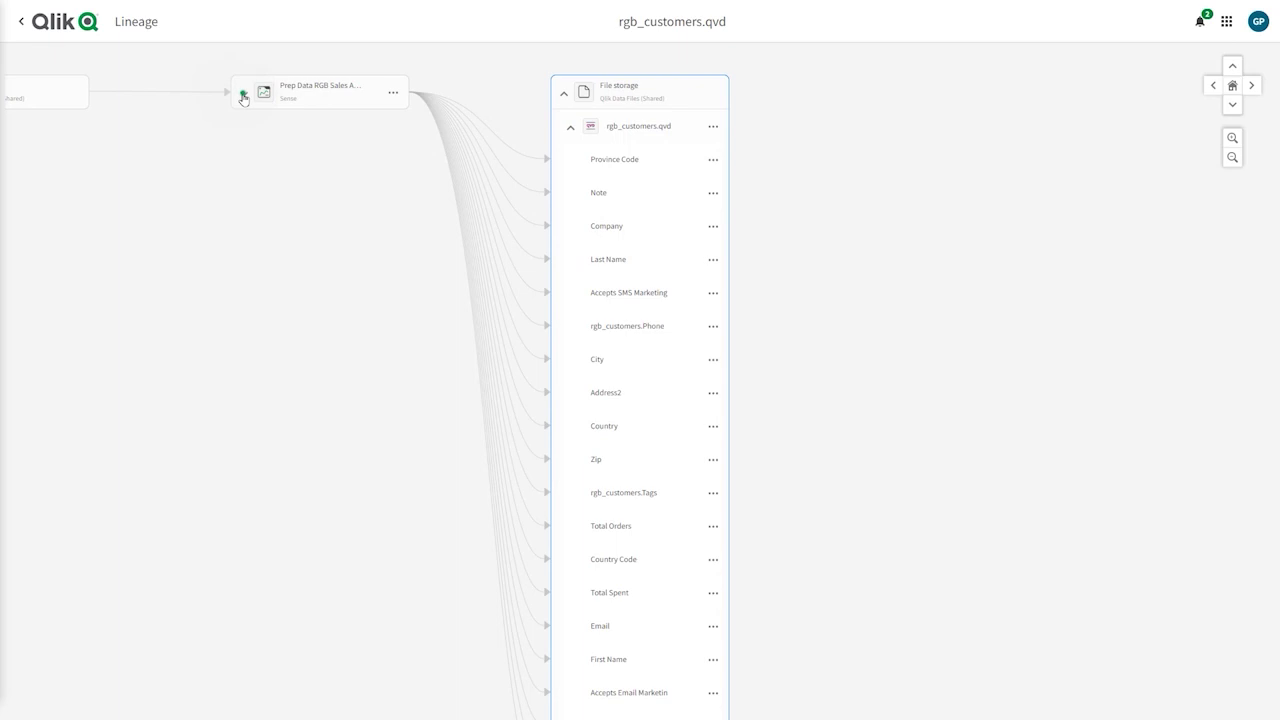
{"action": "left_click", "coordinate": [243, 95]}
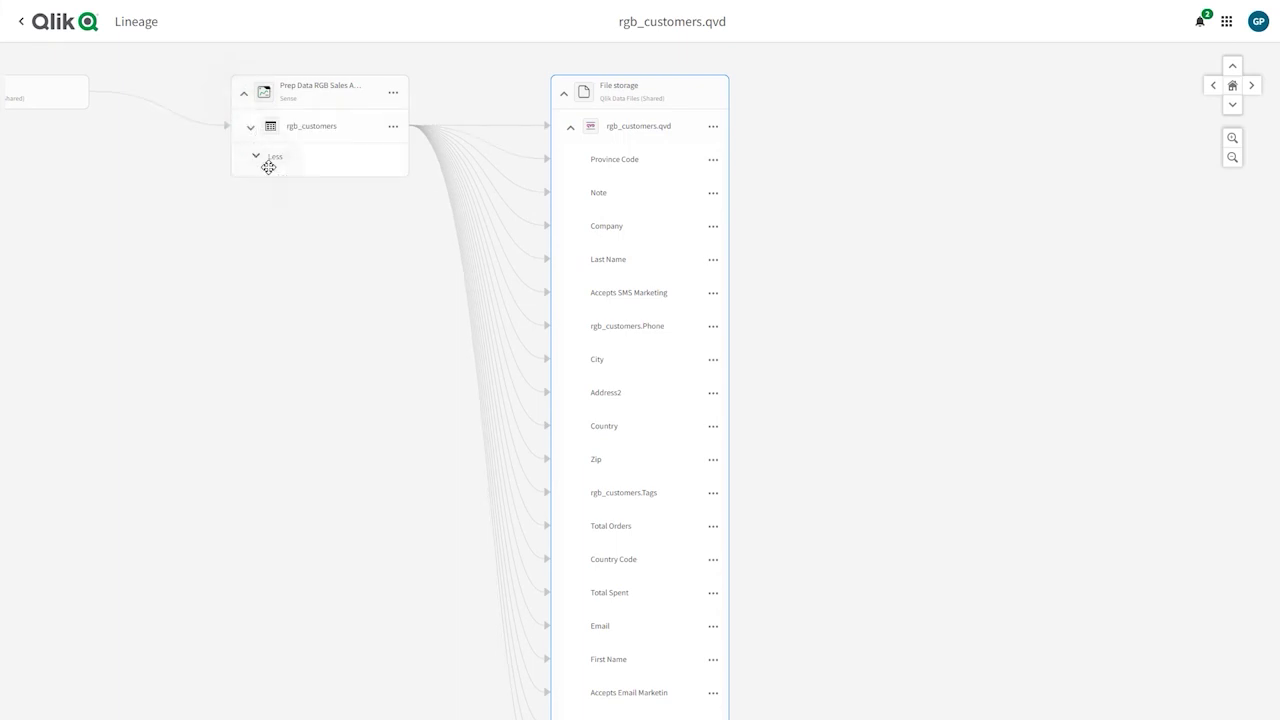
- Expand the prep app's rgb_customers table, the File storage node and rgb_customers.csv field links
{"action": "left_click_drag", "start_coordinate": [282, 226], "coordinate": [342, 256]}
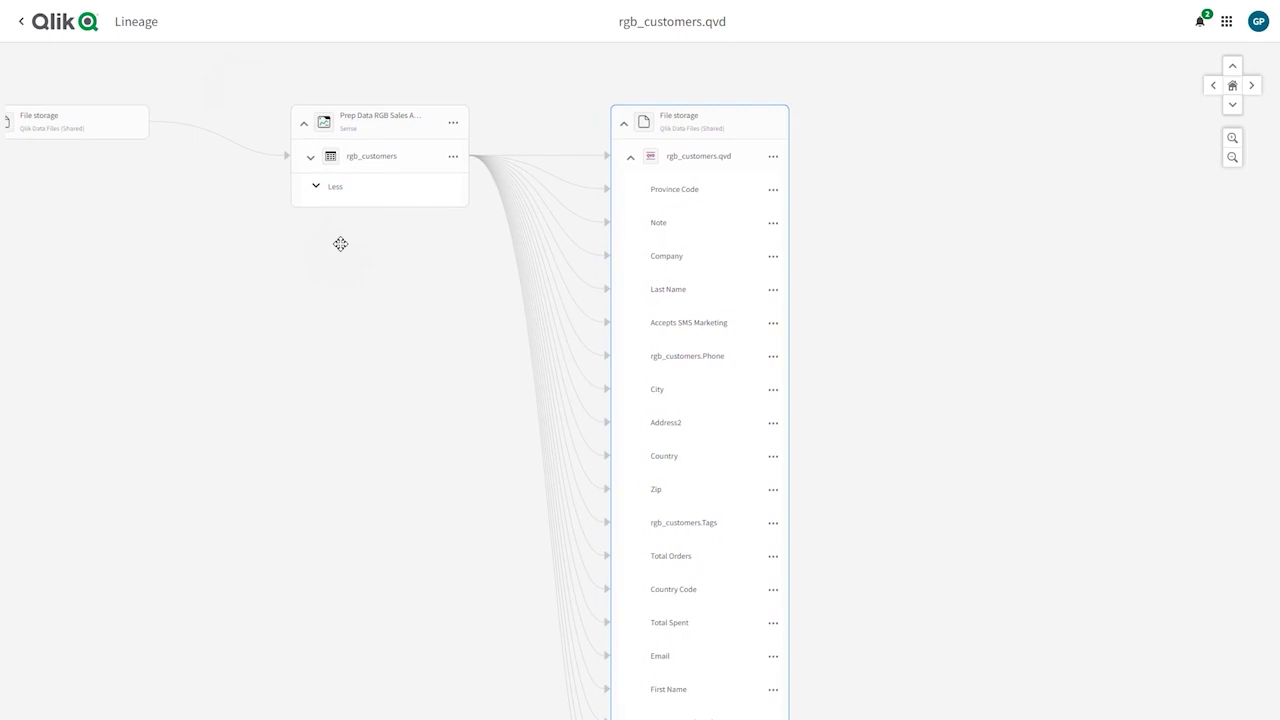
{"action": "left_click", "coordinate": [311, 161]}
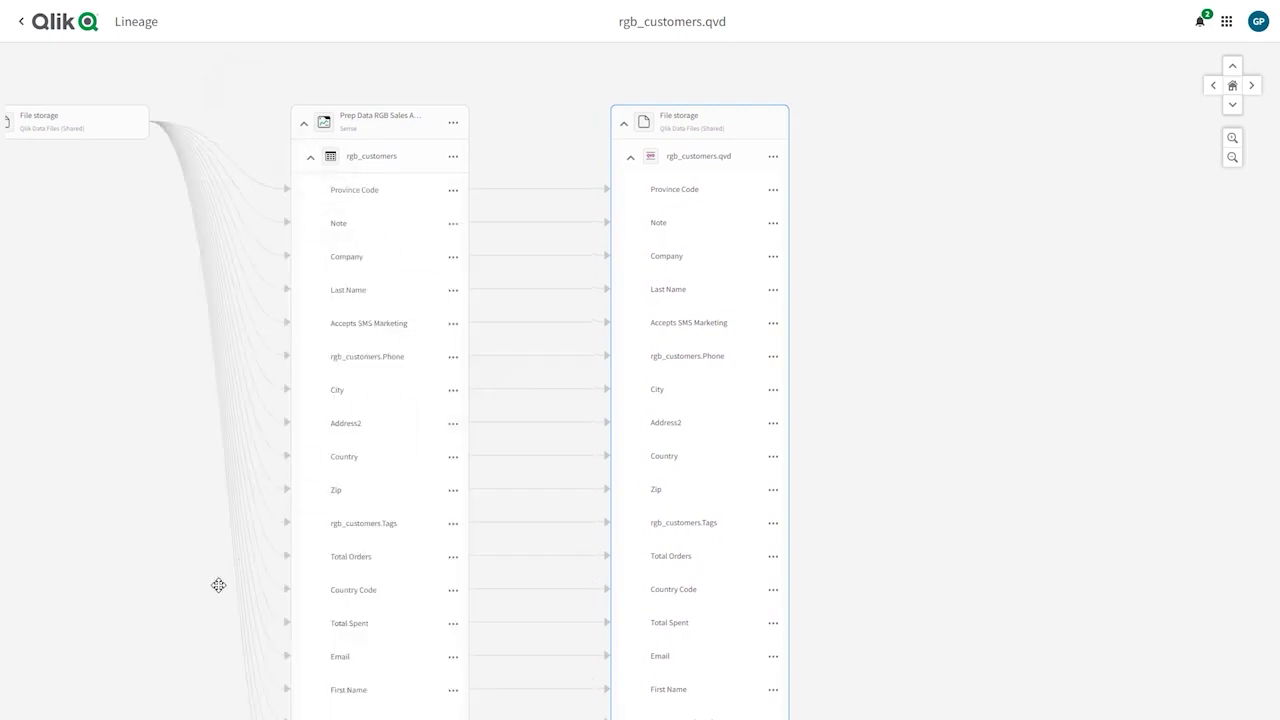
{"action": "mouse_move", "coordinate": [217, 586]}
{"action": "left_mouse_down"}
{"action": "mouse_move", "coordinate": [320, 483]}
{"action": "mouse_move", "coordinate": [331, 430]}
{"action": "mouse_move", "coordinate": [397, 463]}
{"action": "mouse_move", "coordinate": [458, 550]}
{"action": "left_mouse_up"}
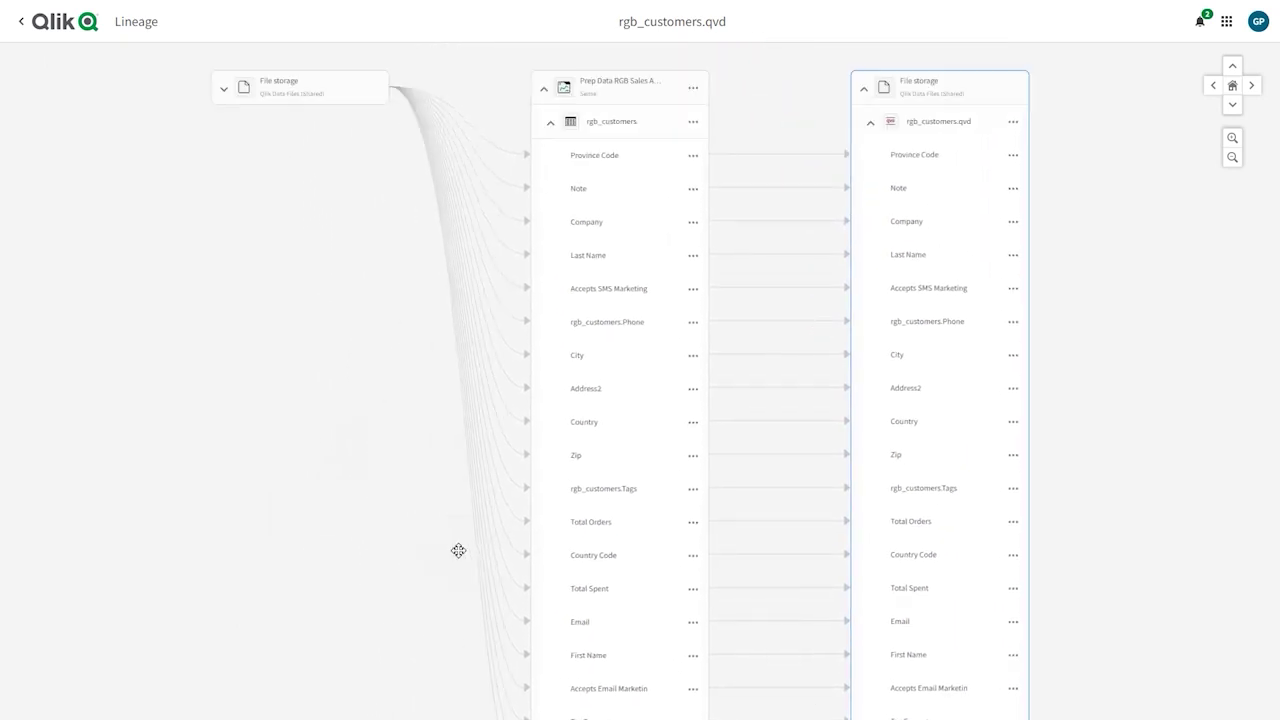
{"action": "left_click", "coordinate": [225, 93]}
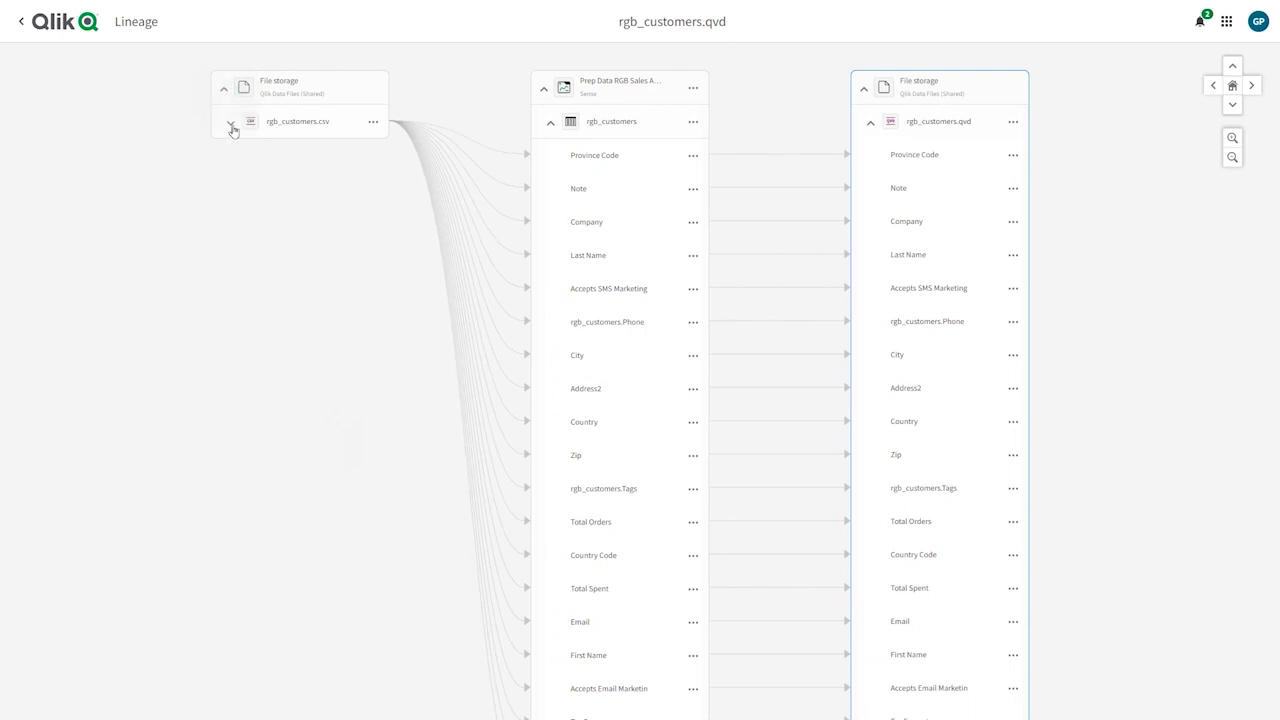
{"action": "left_click", "coordinate": [231, 123]}
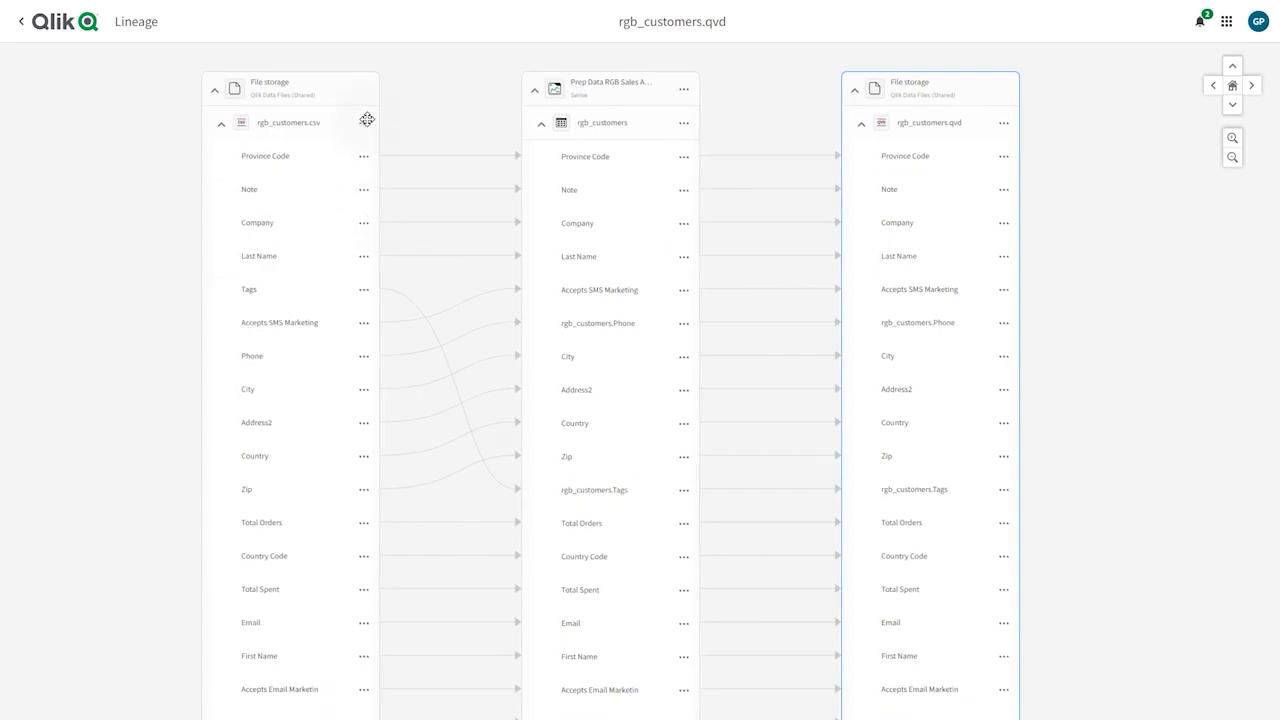
- Open the rgb_customers.csv dataset from its actions menu in the lineage graph
{"action": "left_click", "coordinate": [365, 124]}
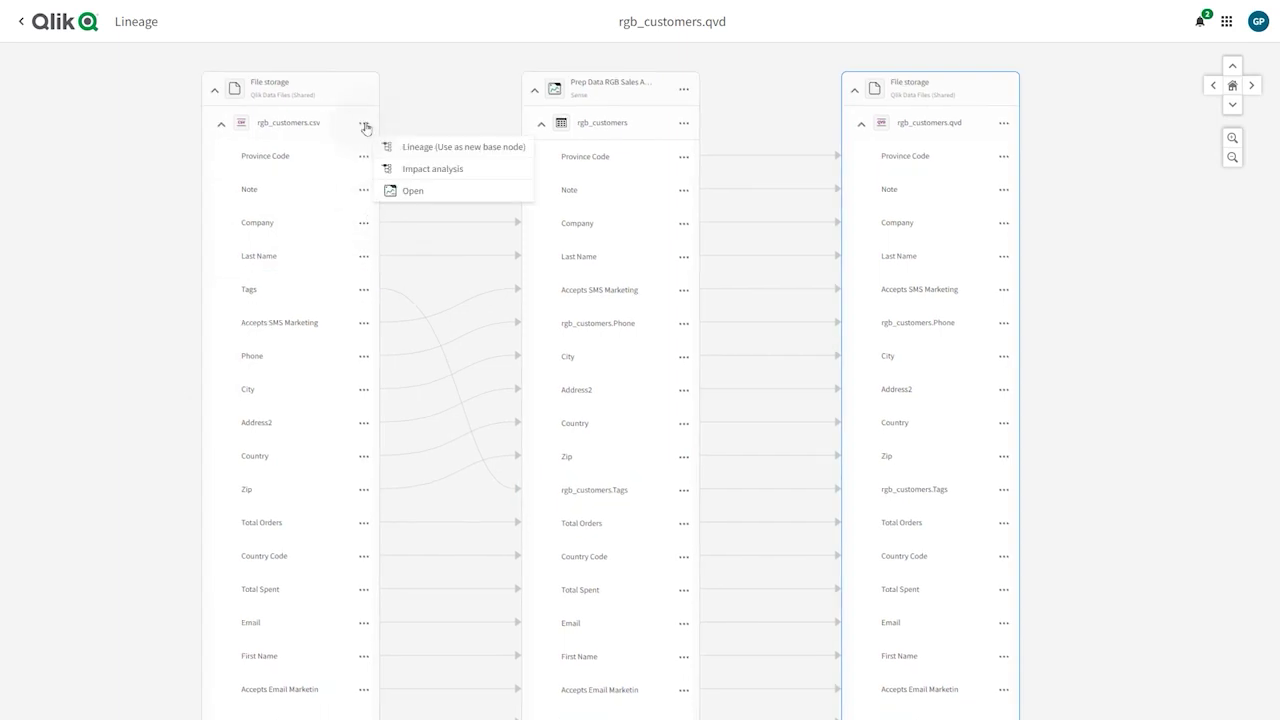
{"action": "left_click", "coordinate": [410, 192]}
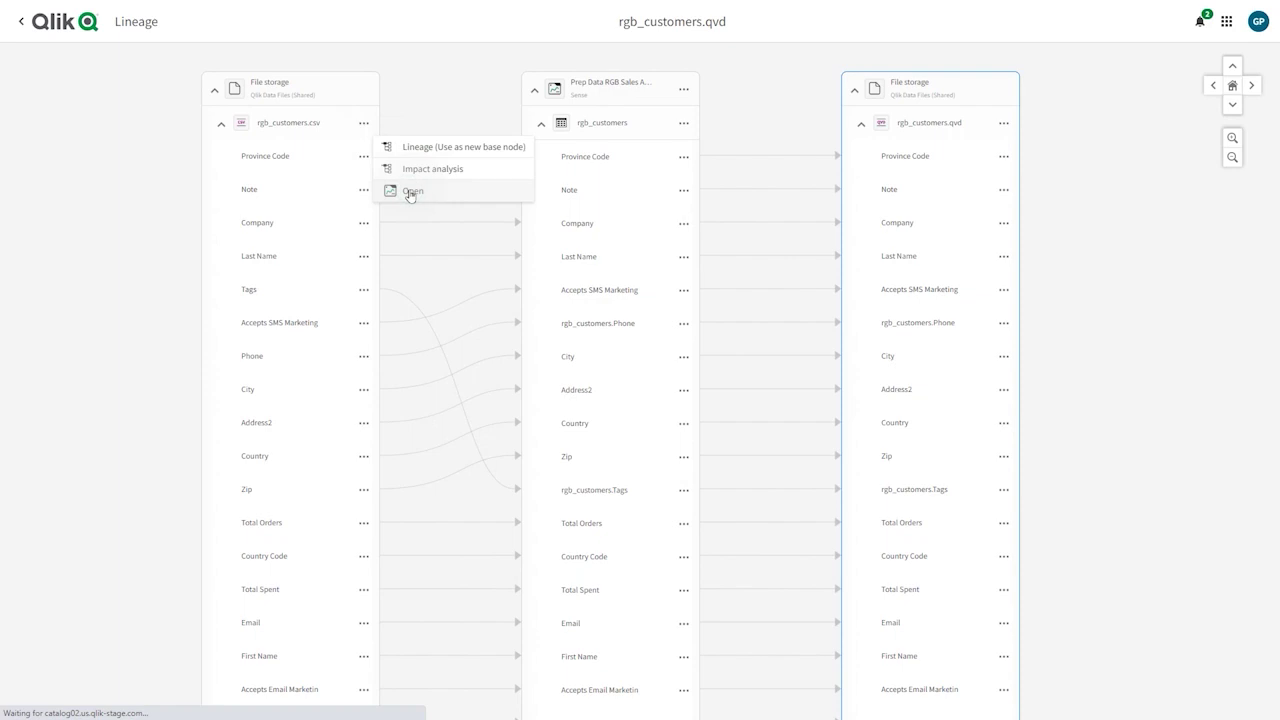